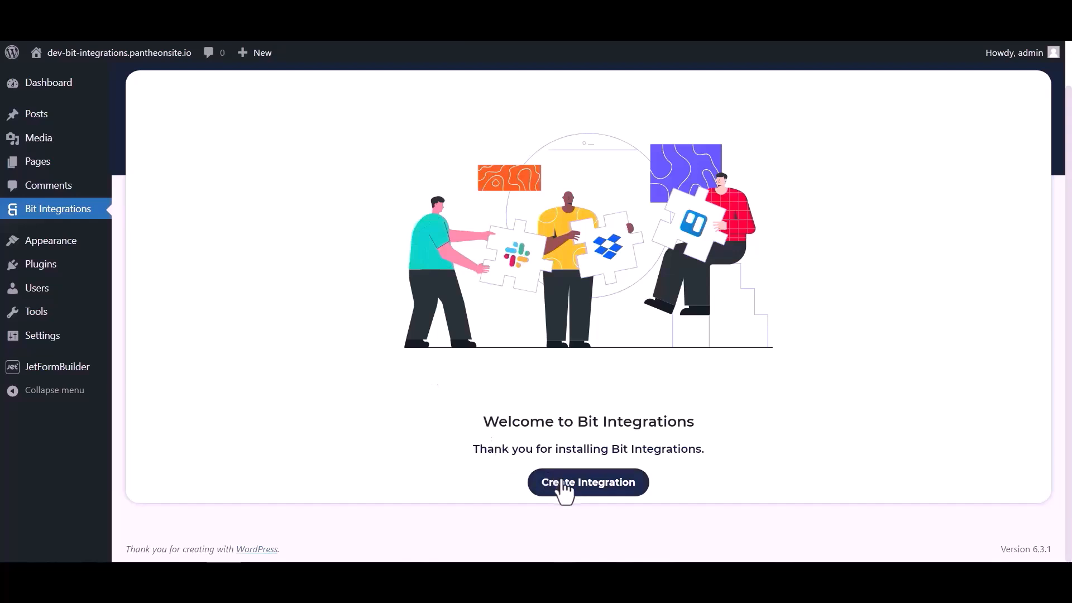
# - Create an integration triggered by JetForm Builder, copy its webhook URL, and start fetching data
pyautogui.click(400, 140)
pyautogui.write('jet')
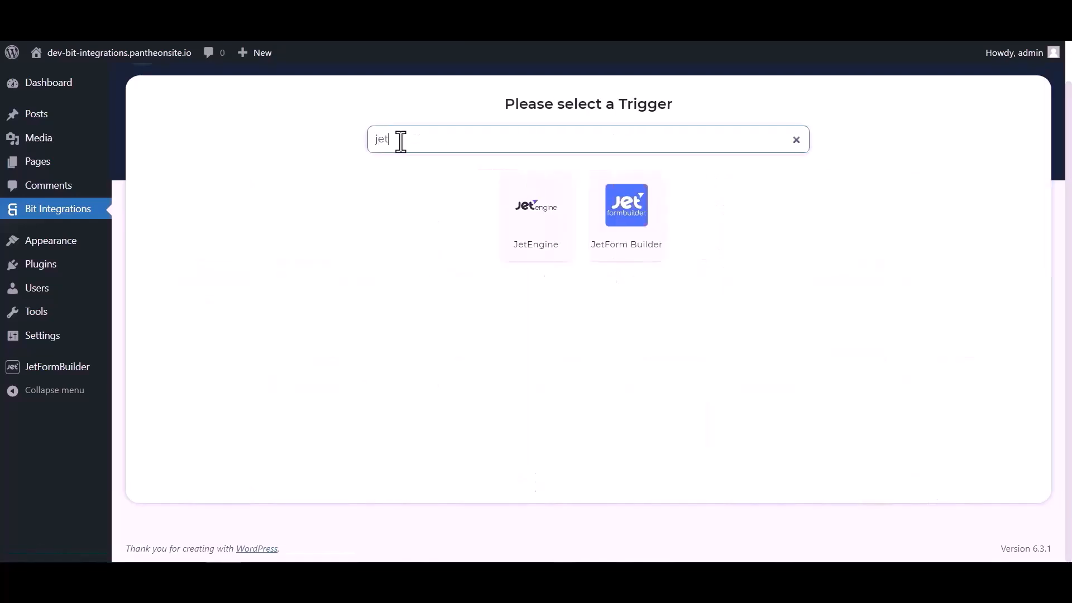
pyautogui.click(626, 229)
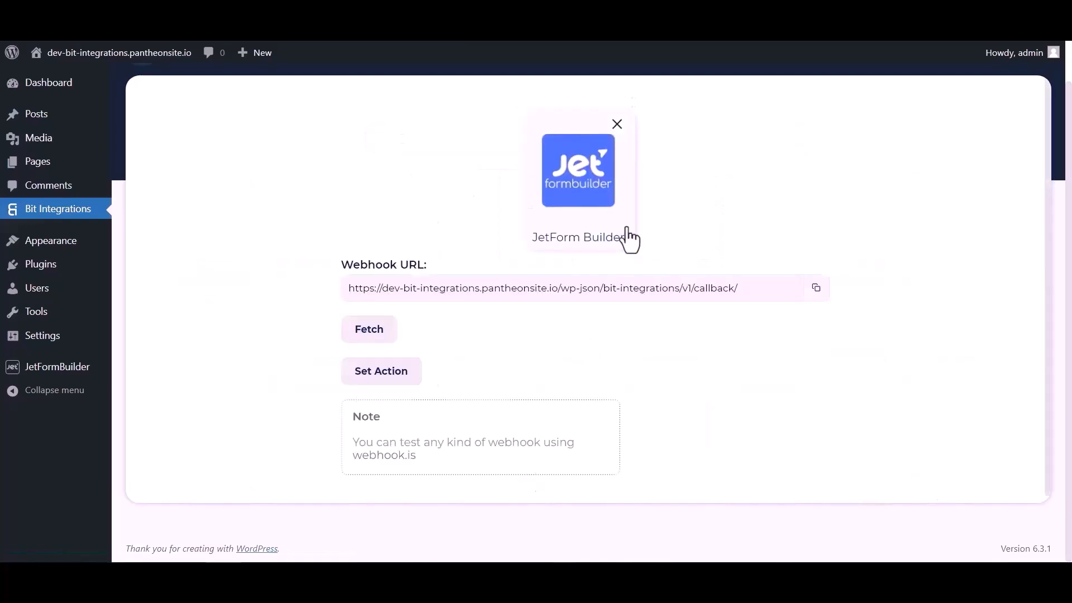
pyautogui.click(813, 291)
pyautogui.click(373, 336)
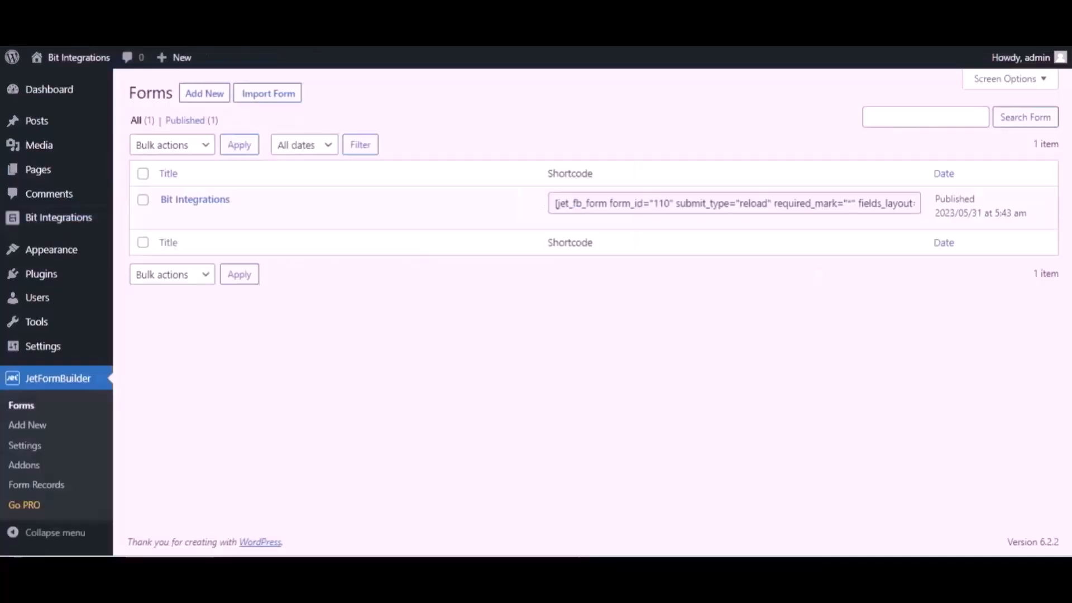
# - Open the Bit Integrations form in JetFormBuilder and show its settings panel
pyautogui.moveTo(254, 204)
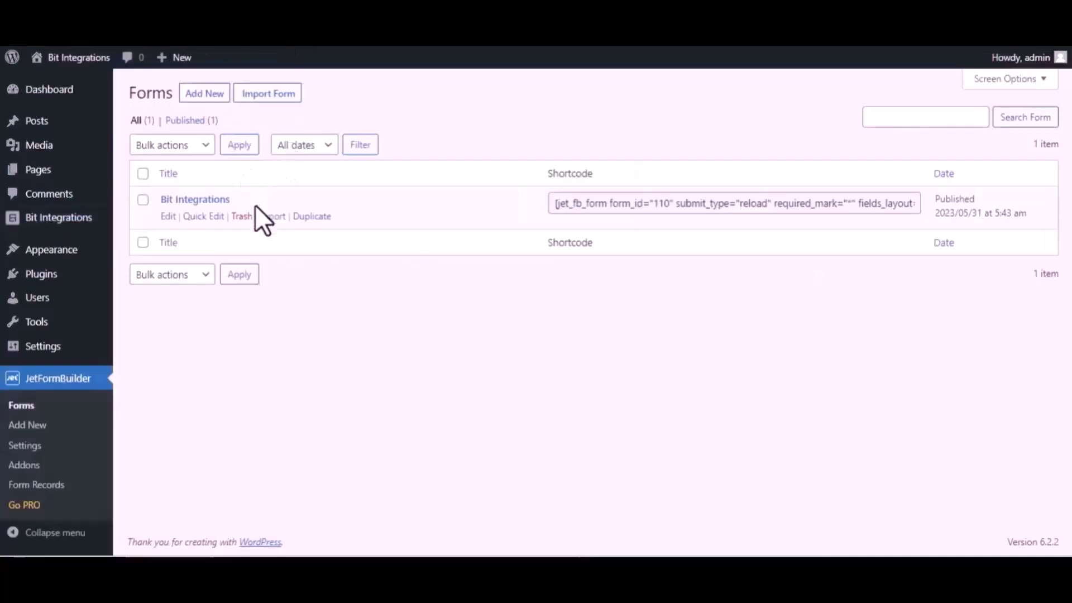
pyautogui.click(167, 216)
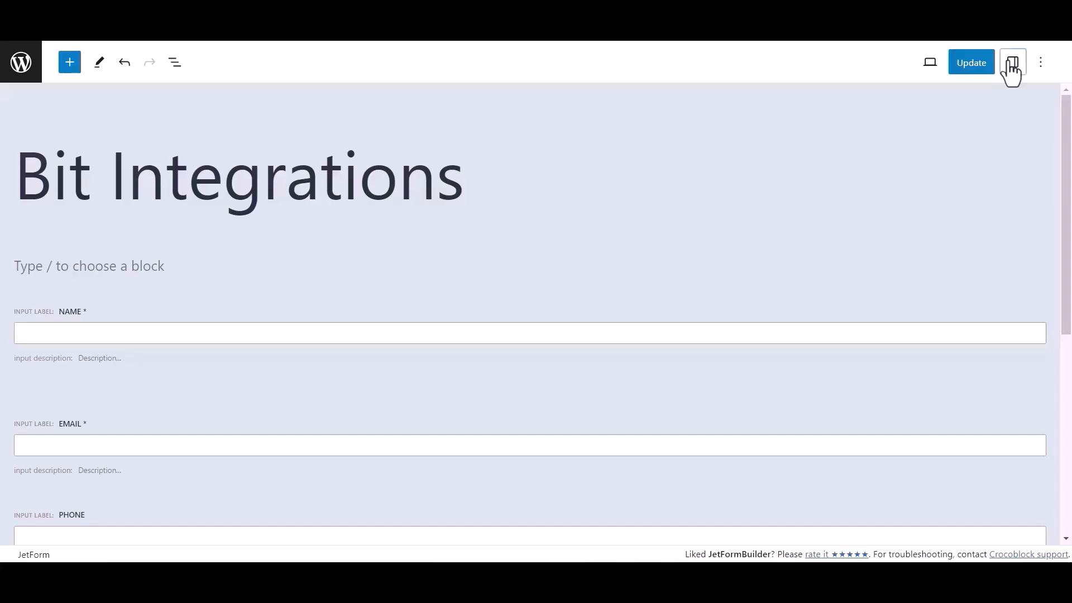
pyautogui.click(1012, 63)
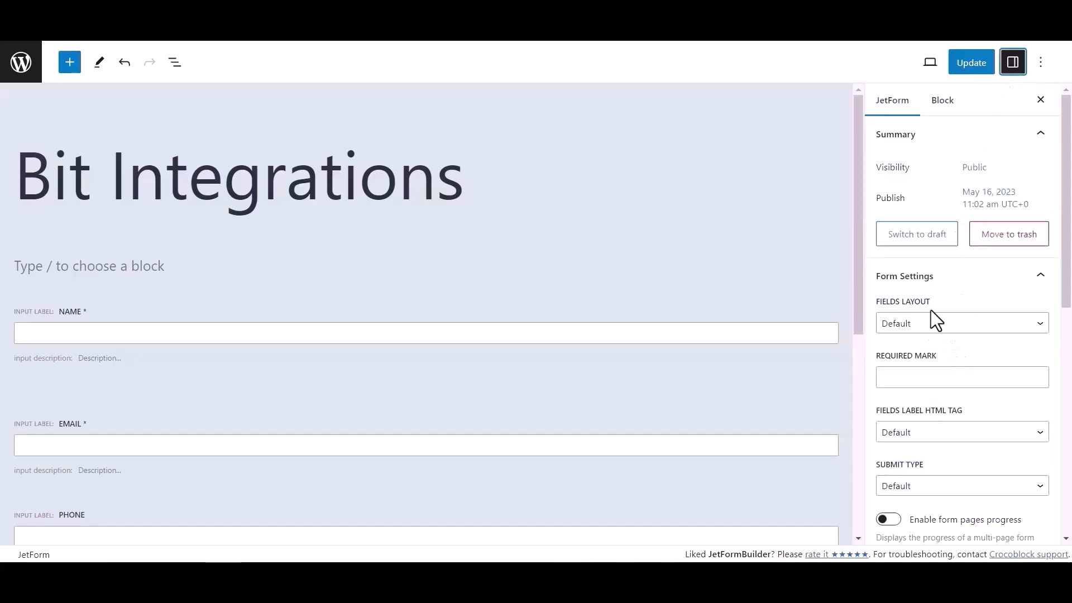
pyautogui.scroll(-6, 930, 310)
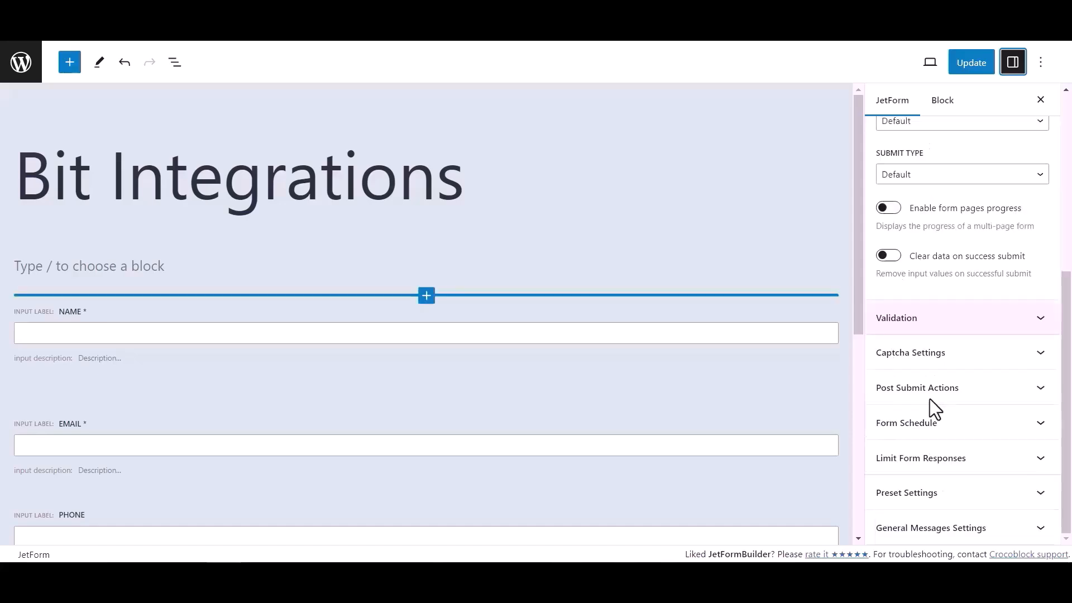
# - Make the first post-submit action Call Webhook with the pasted callback URL, and update the form
pyautogui.click(980, 393)
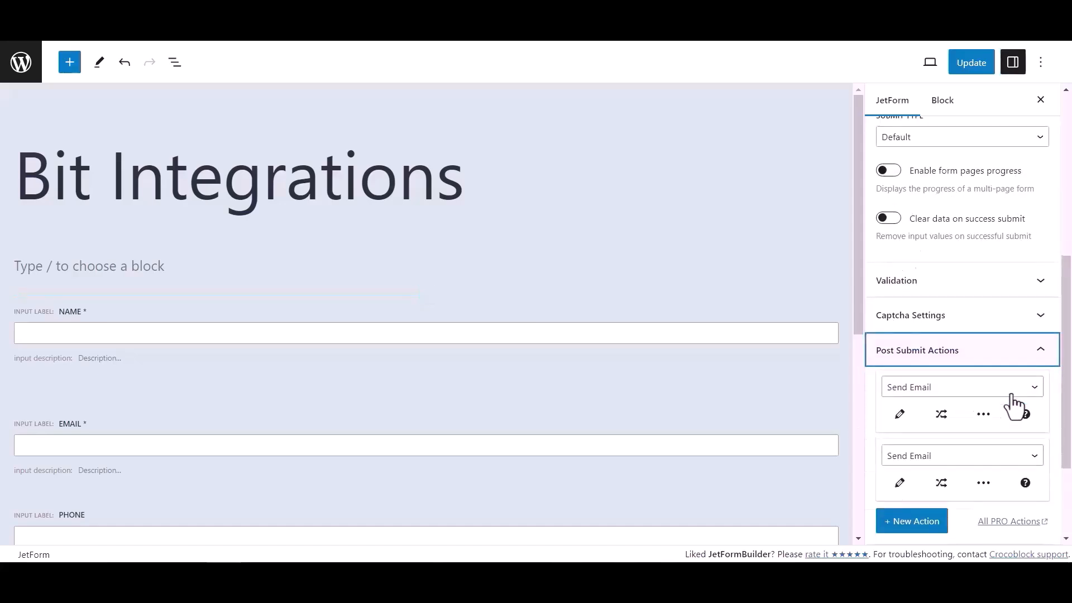
pyautogui.click(922, 393)
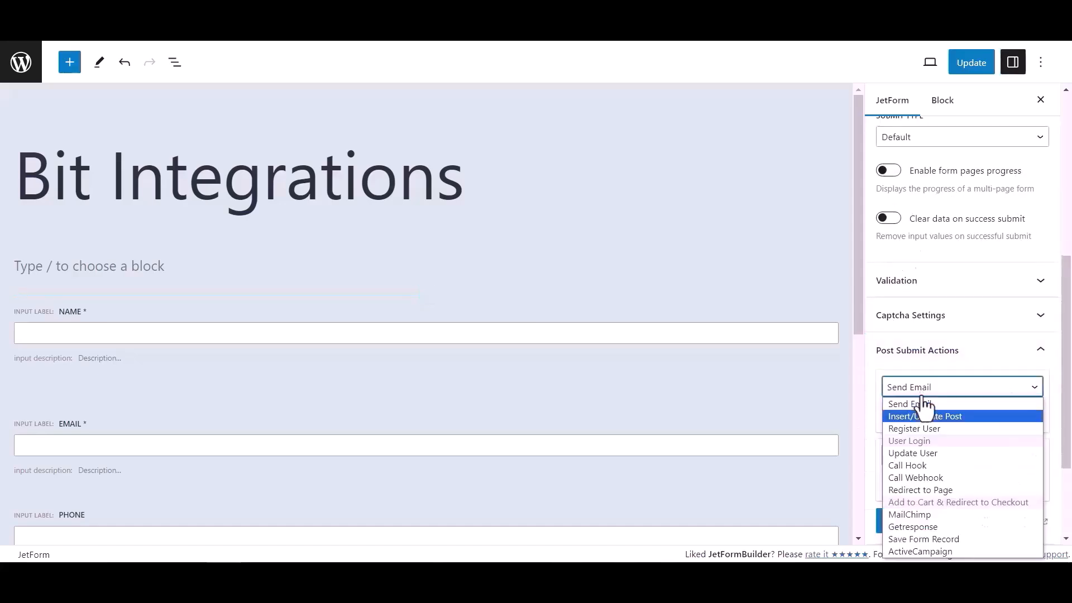
pyautogui.click(916, 477)
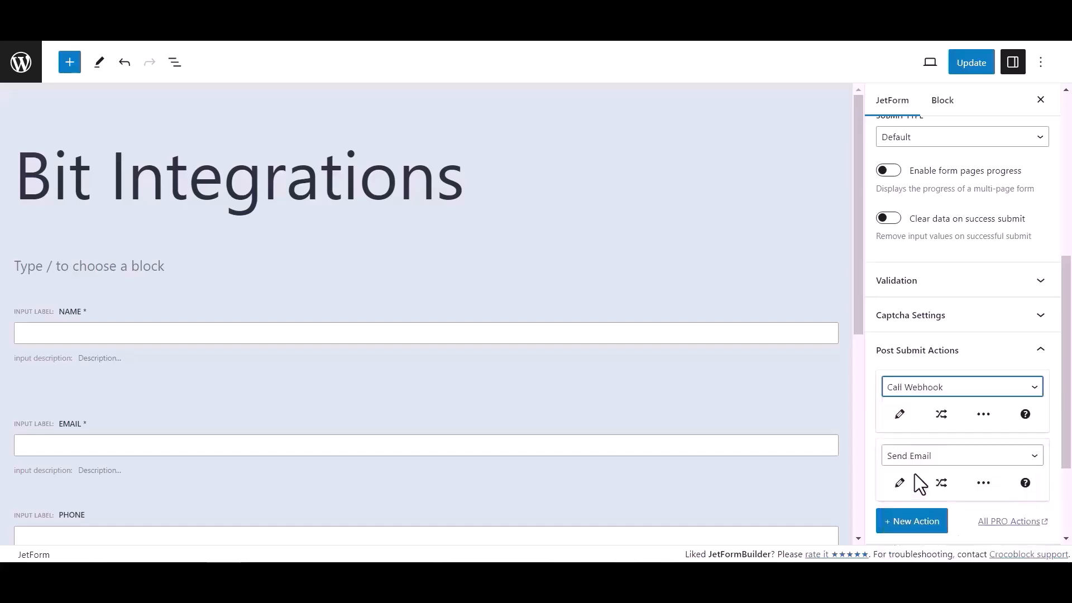
pyautogui.click(905, 416)
pyautogui.click(495, 296)
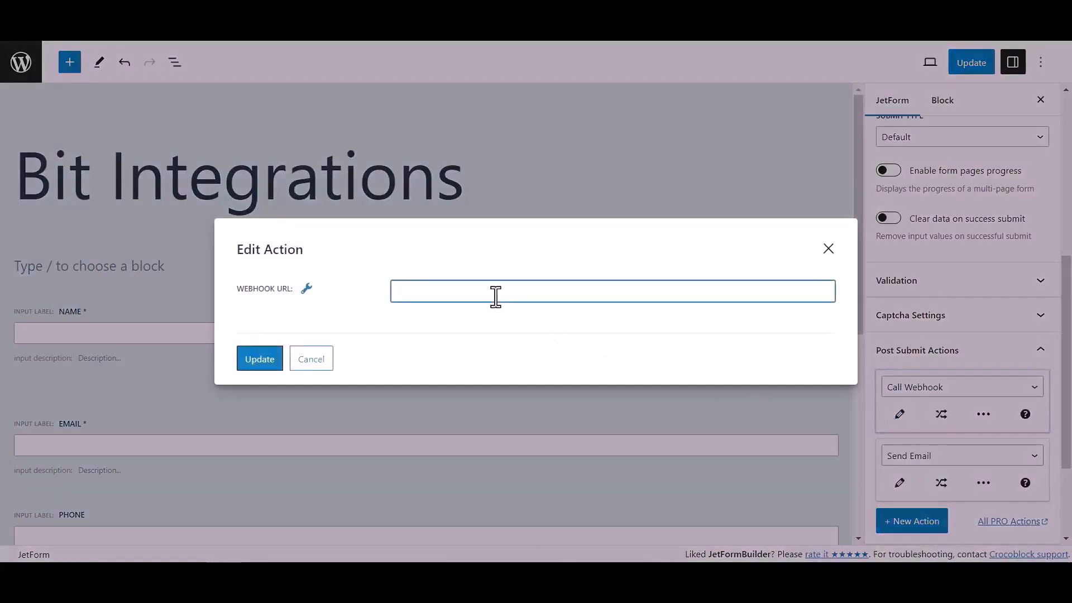
pyautogui.hotkey('ctrl', 'v')
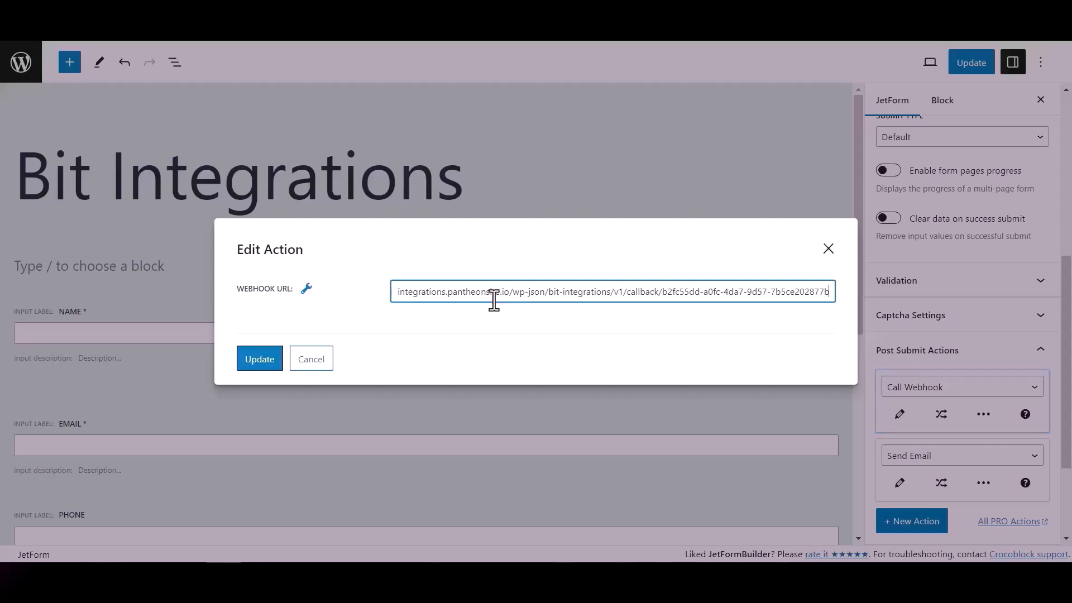
pyautogui.click(272, 360)
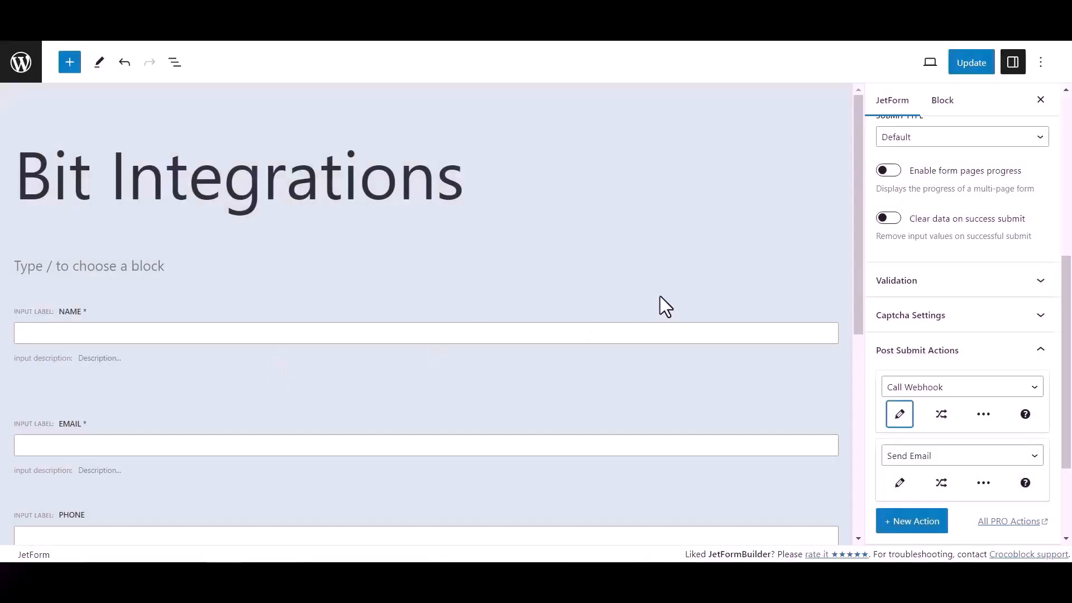
pyautogui.click(981, 64)
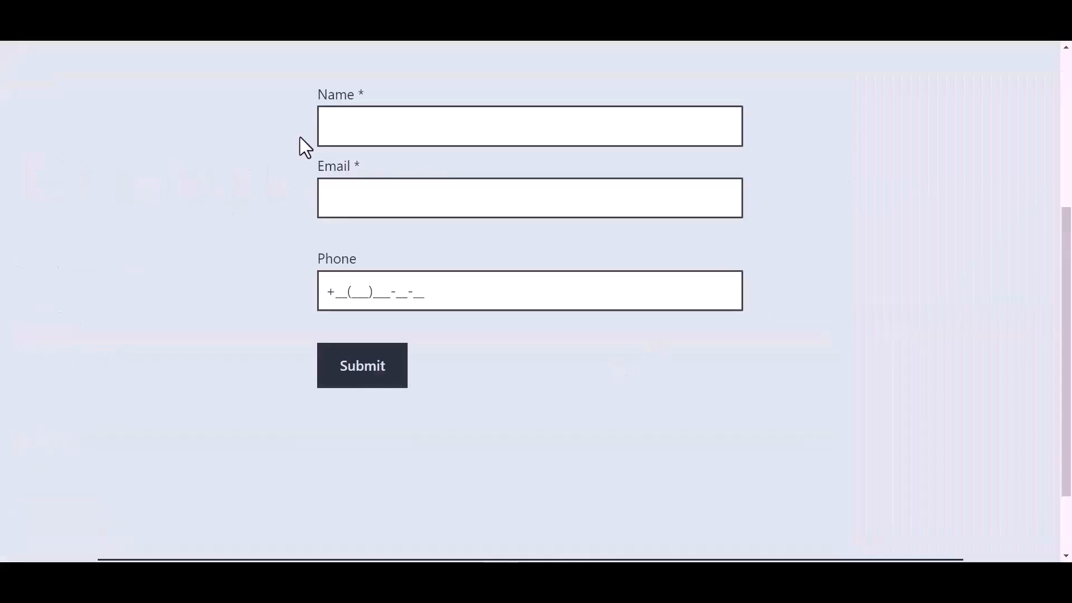
# - Submit the front-end form with name 'Bit Integrations', a support e-mail address and a phone number
pyautogui.click(402, 128)
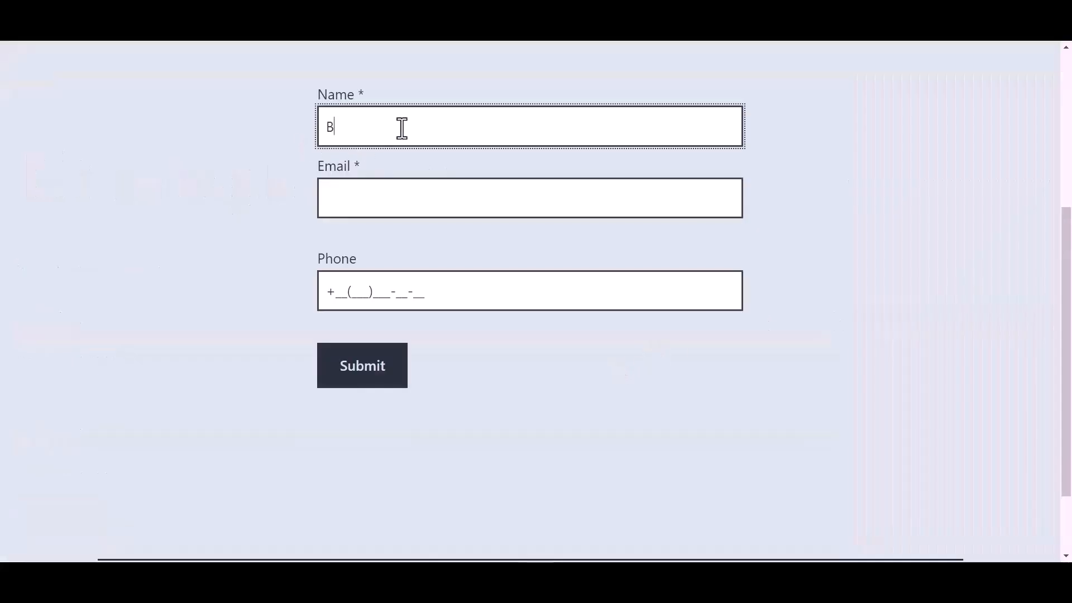
pyautogui.write('Bit Integrations')
pyautogui.click(367, 202)
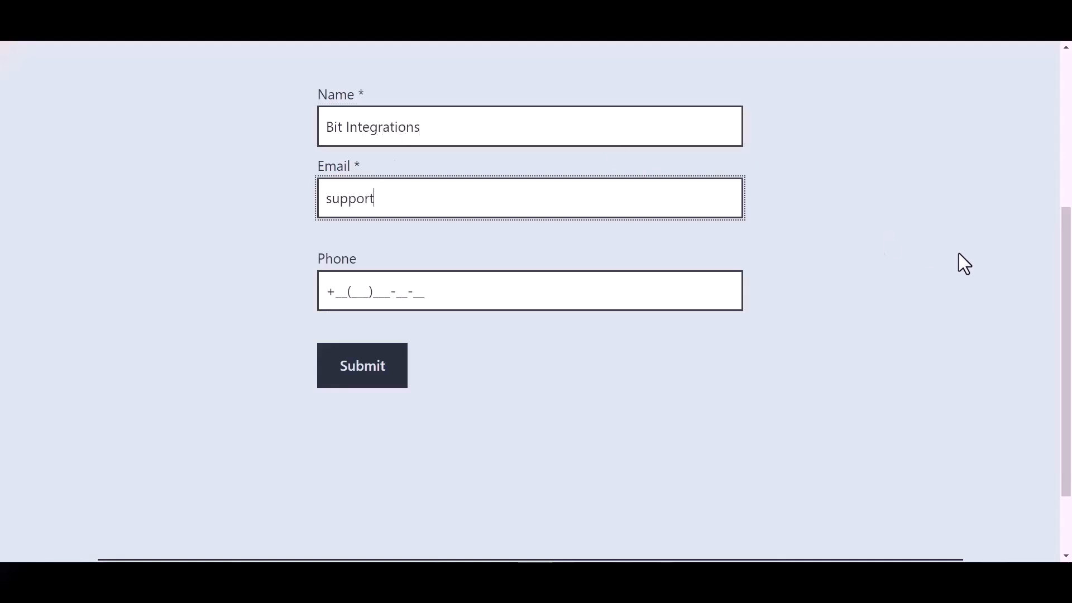
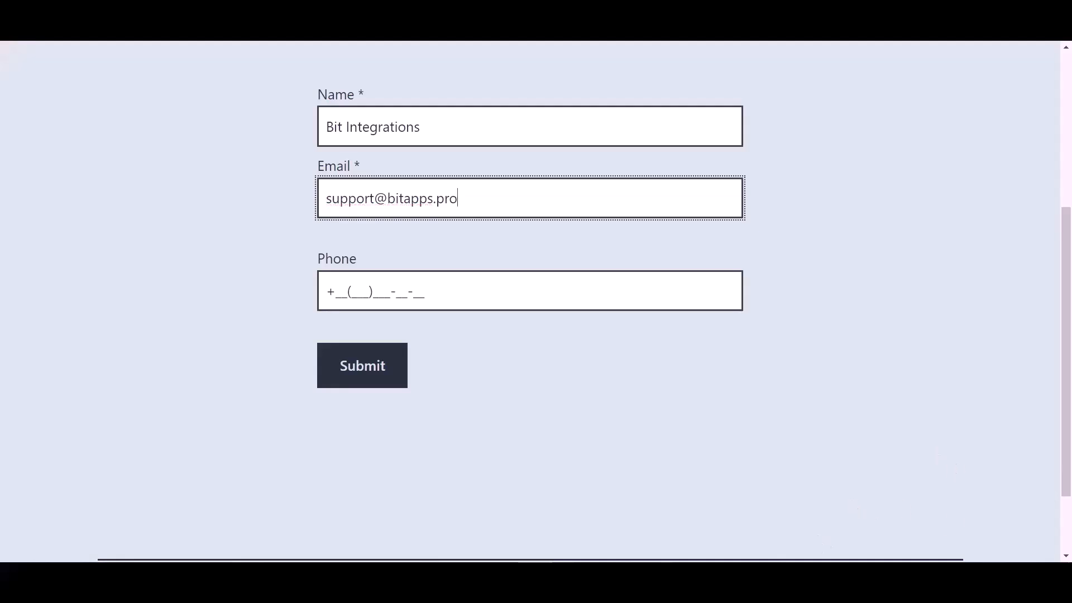
pyautogui.click(413, 290)
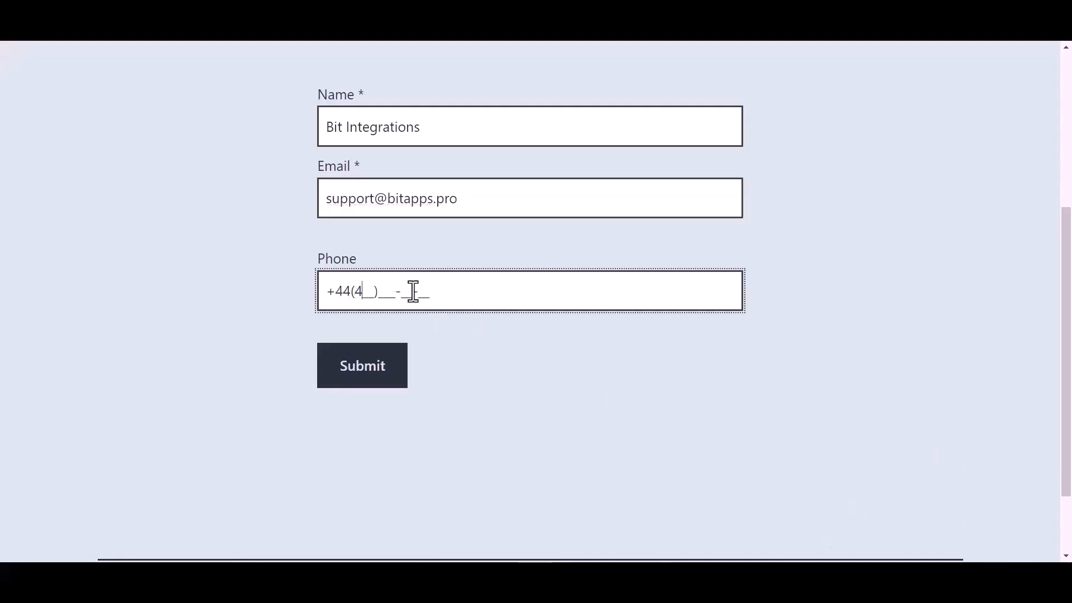
pyautogui.click(370, 382)
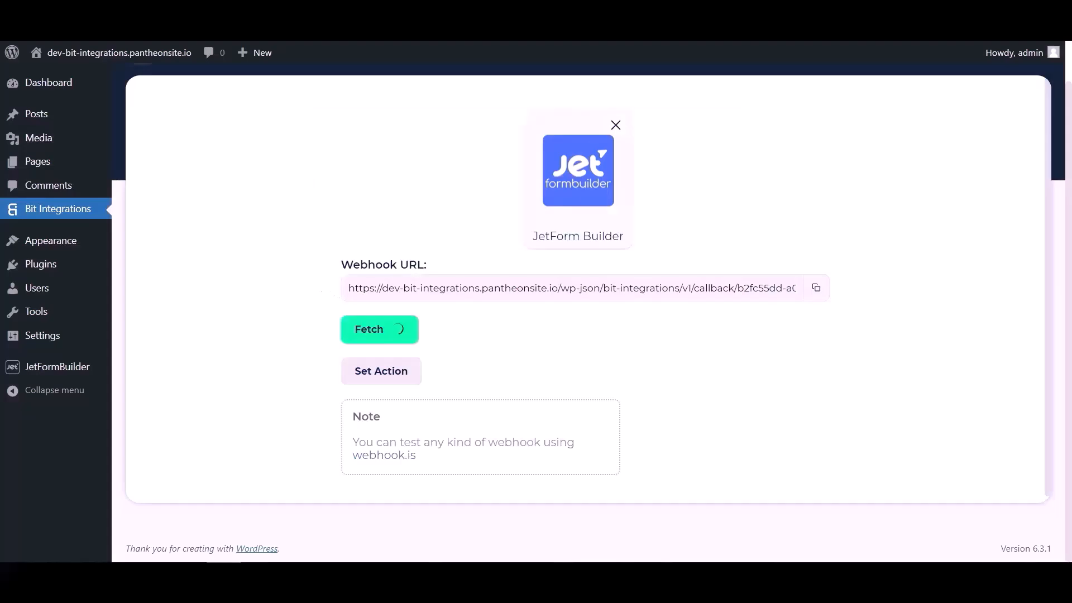
# - Review the fetched form submission data in Bit Integrations
pyautogui.scroll(-4, 642, 329)
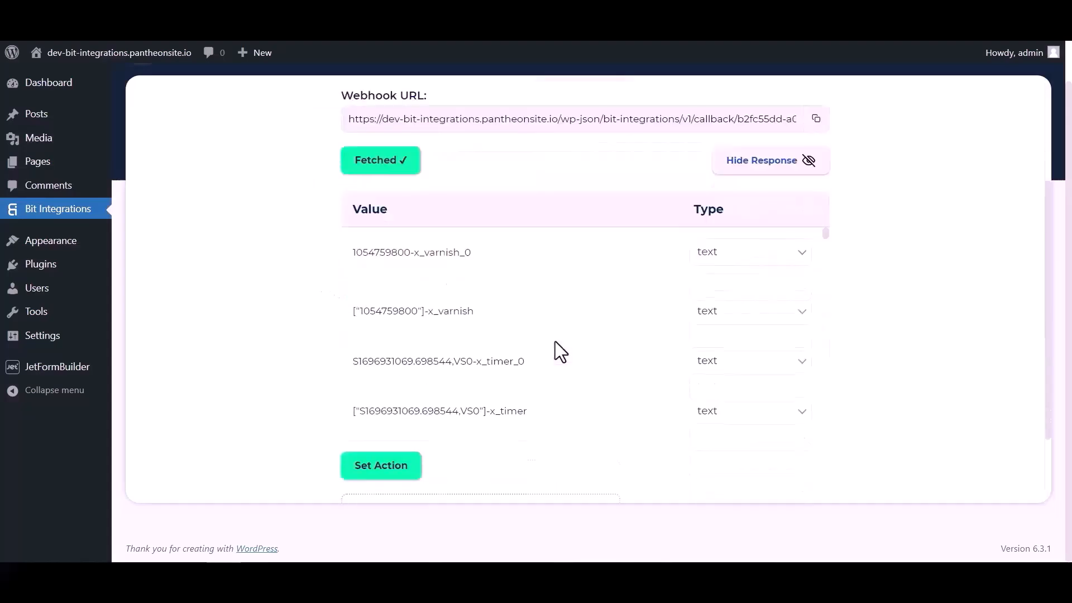
pyautogui.scroll(-10, 582, 224)
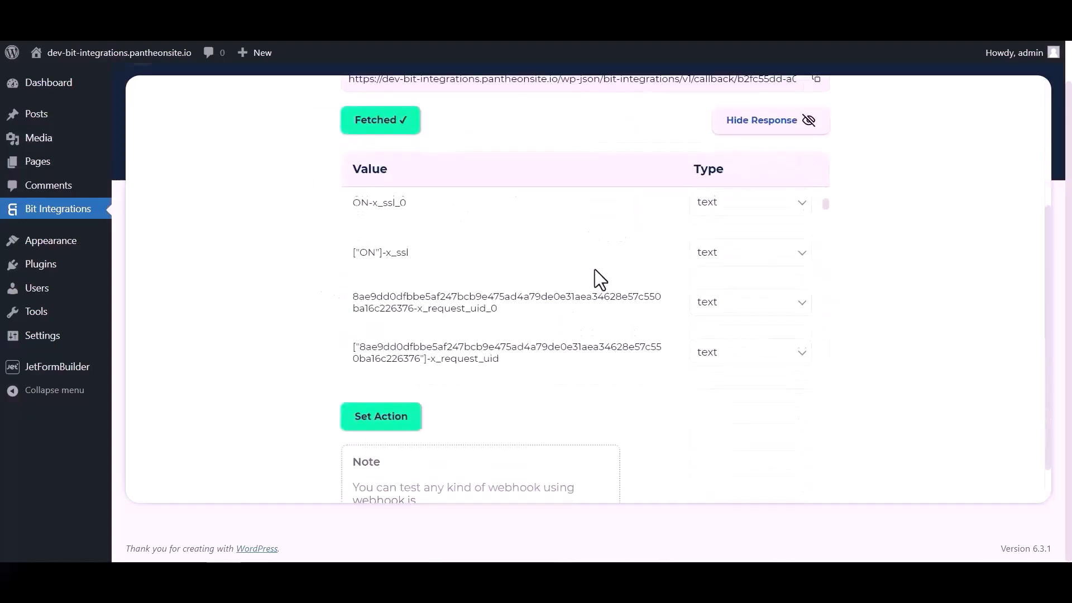
pyautogui.scroll(-6, 589, 267)
pyautogui.scroll(1, 631, 267)
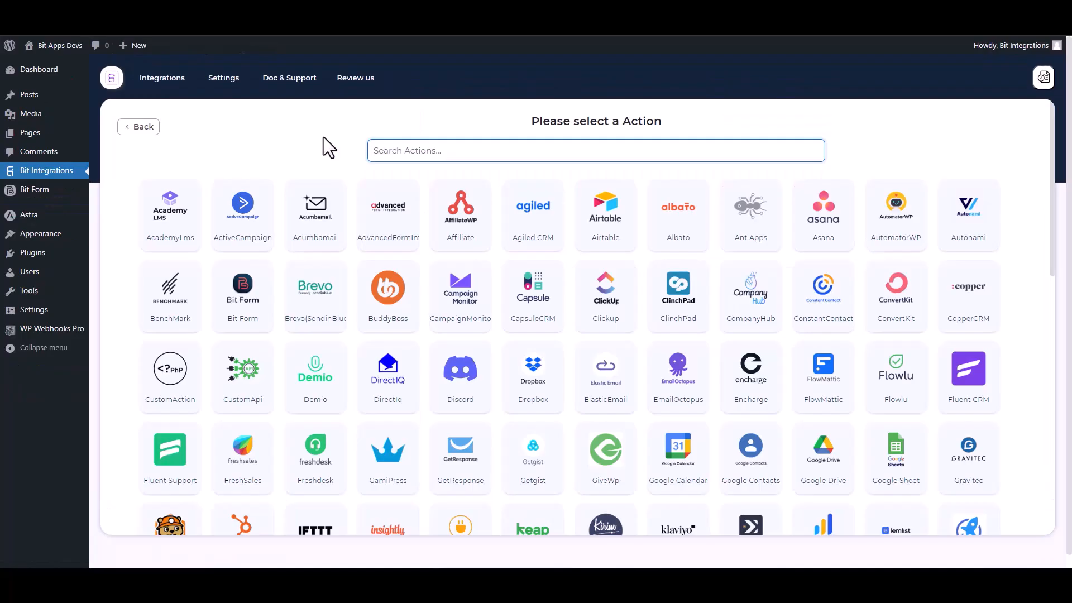
# - Choose WPWebhooks as the action, then go to WP Webhooks Pro's Flows page
pyautogui.write('wp')
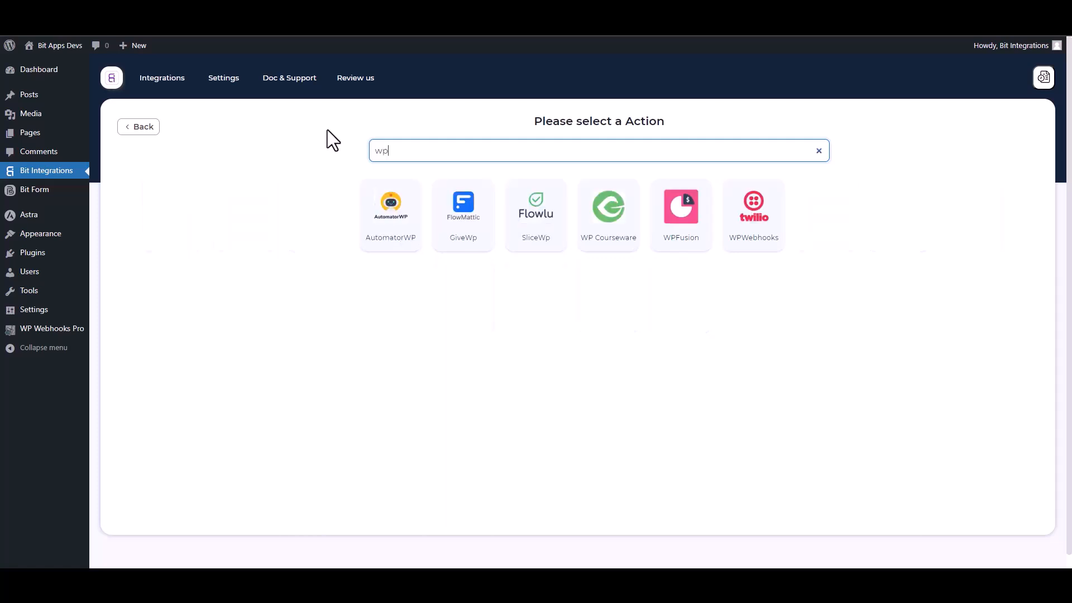
pyautogui.click(762, 242)
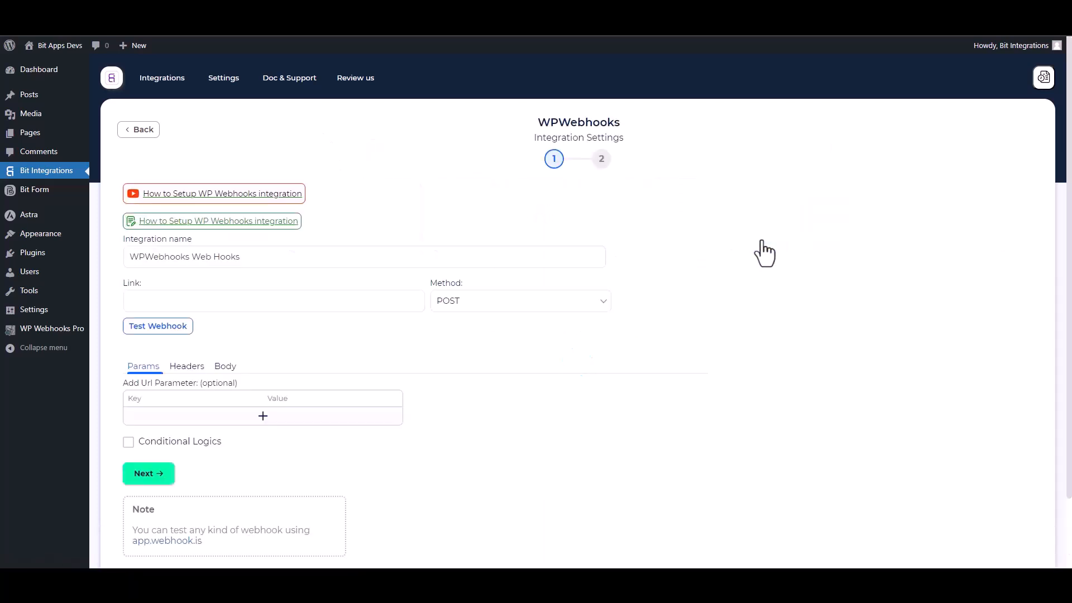
pyautogui.click(169, 302)
pyautogui.click(52, 329)
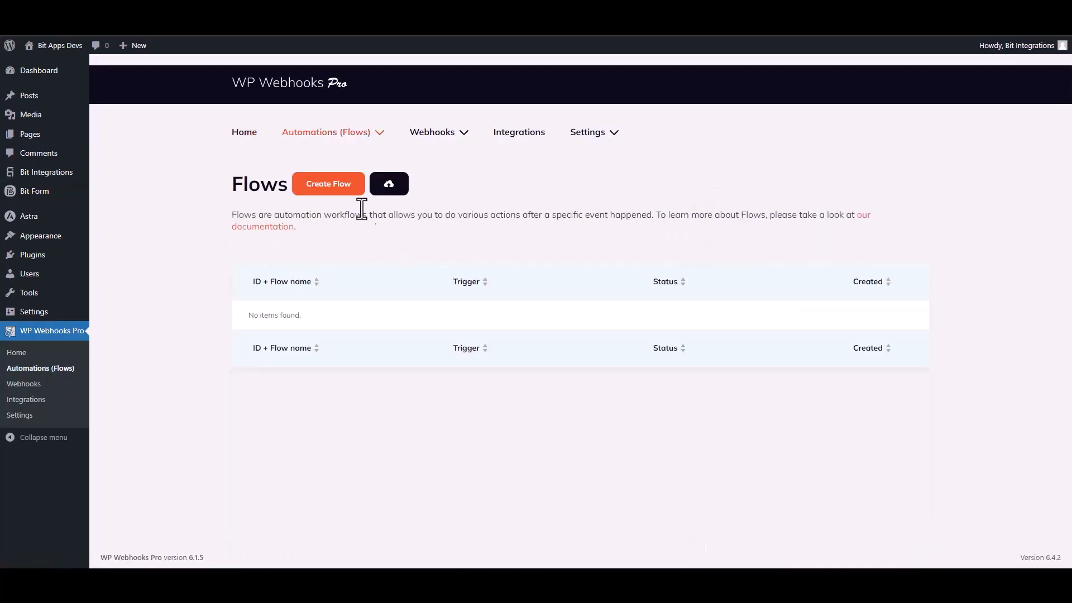
# - Create a new WP Webhooks Pro flow named 'Bit Integrations'
pyautogui.click(332, 186)
pyautogui.click(450, 146)
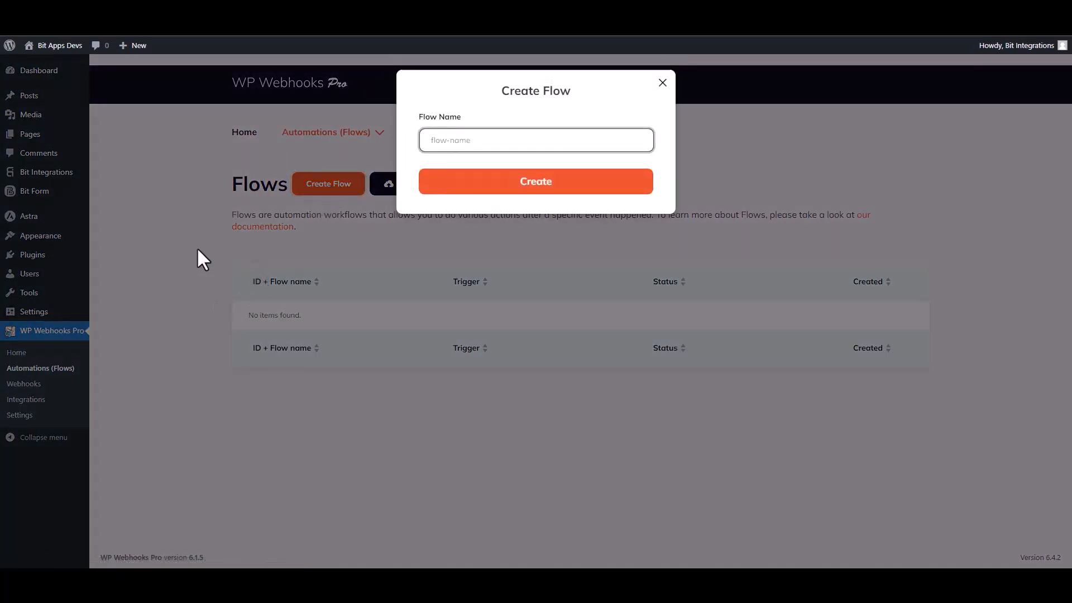
pyautogui.write('Bit Integrations')
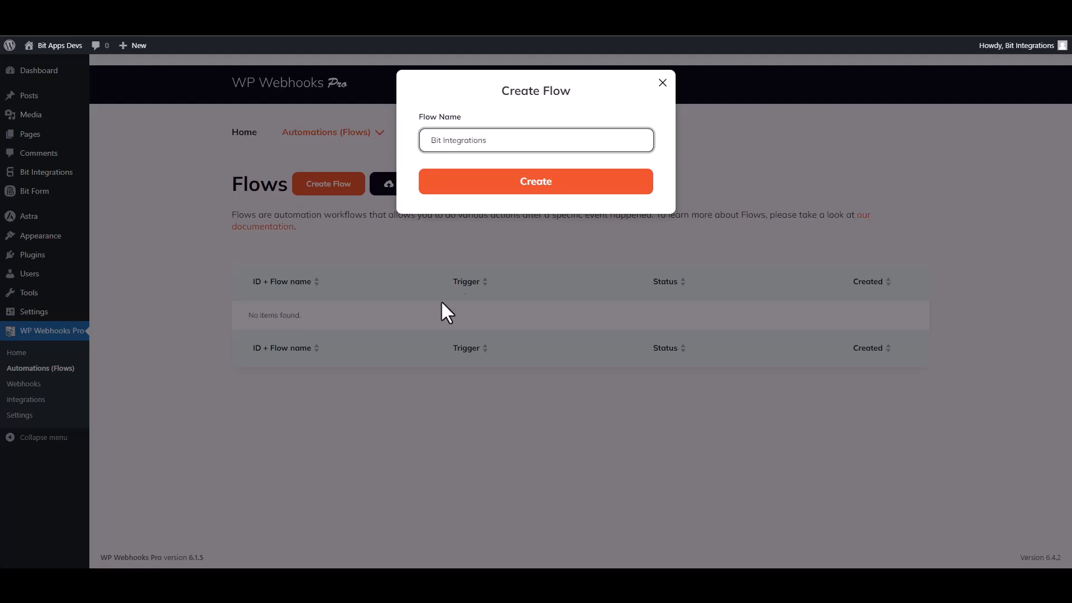
pyautogui.click(532, 196)
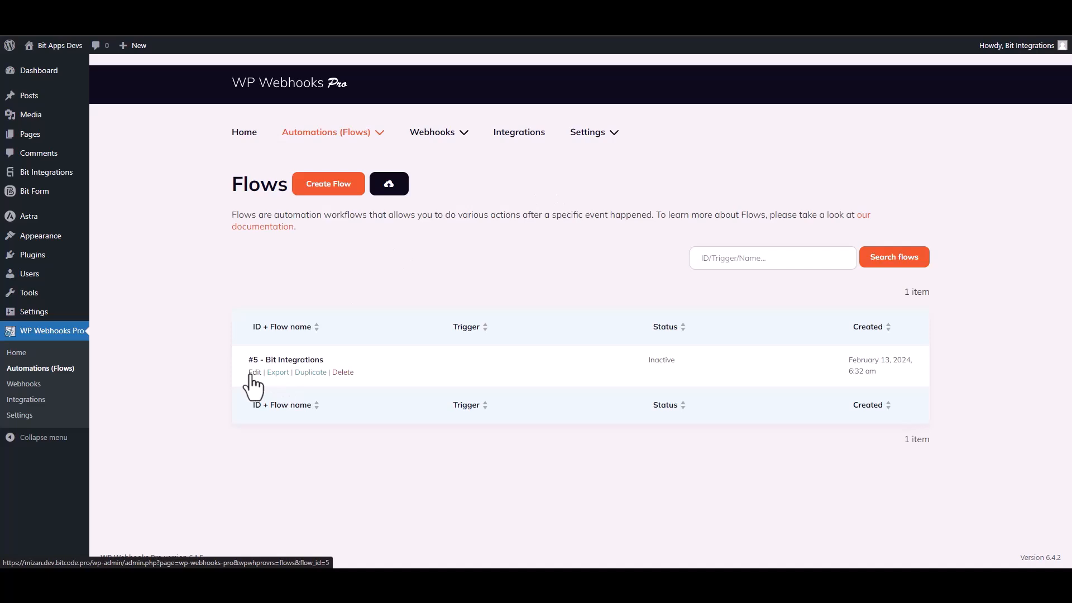
# - Give the flow a Webhooks 'HTTP request received' trigger and select its receivable URL
pyautogui.click(251, 373)
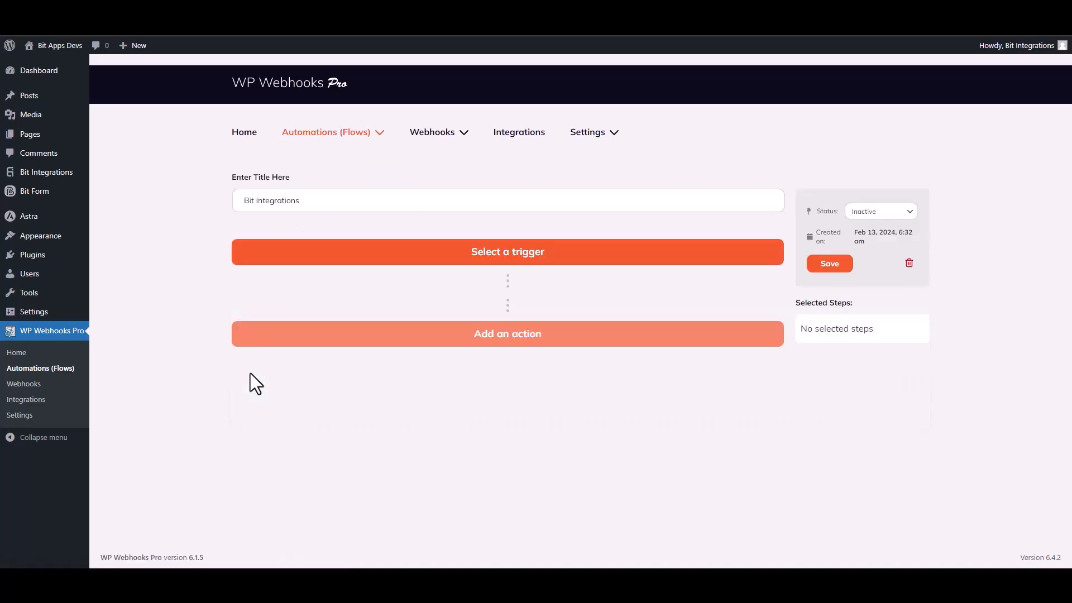
pyautogui.click(540, 263)
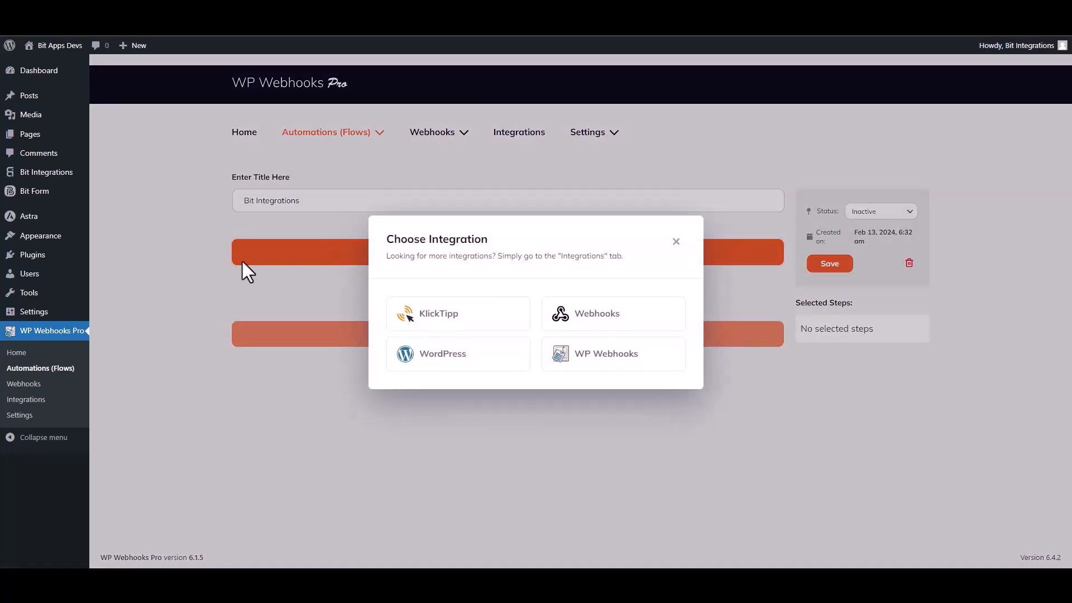
pyautogui.click(600, 313)
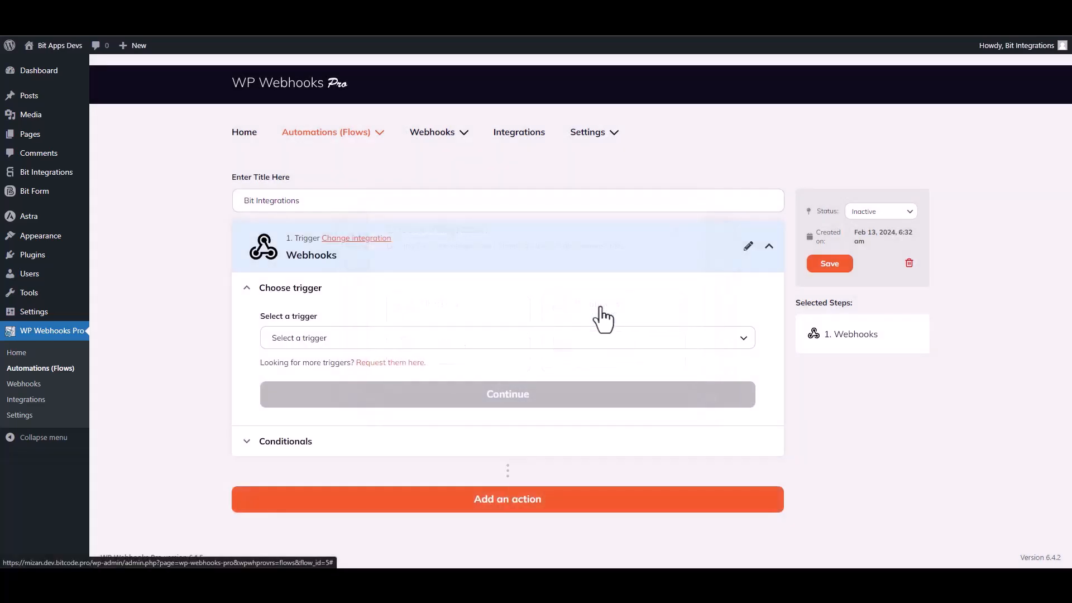
pyautogui.click(324, 343)
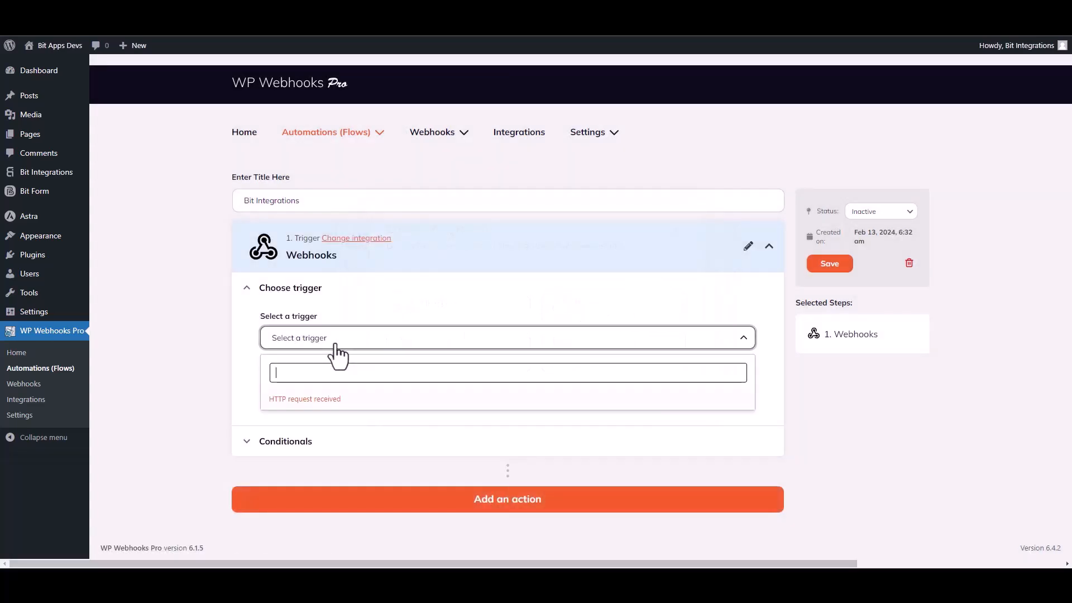
pyautogui.click(323, 400)
pyautogui.click(495, 410)
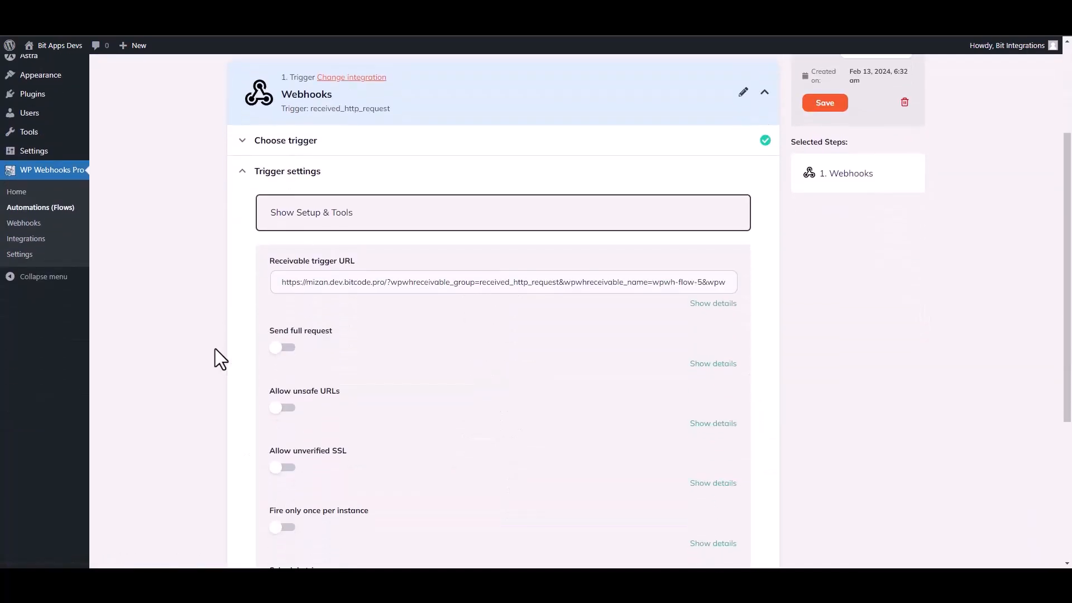
pyautogui.click(427, 289)
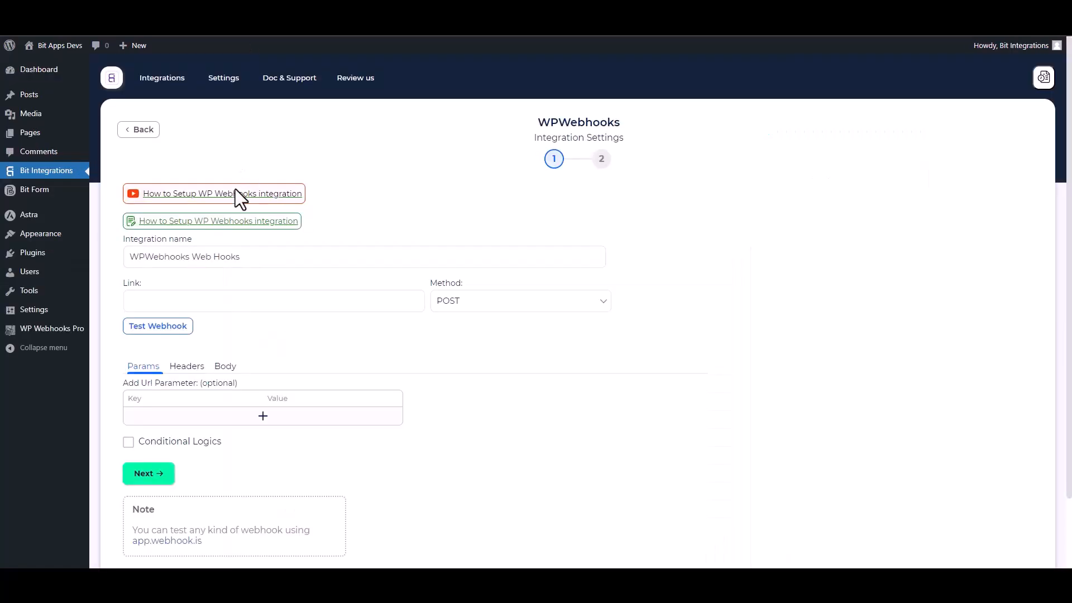
# - Paste the flow's URL as the webhook link and send all data as application/json
pyautogui.click(182, 299)
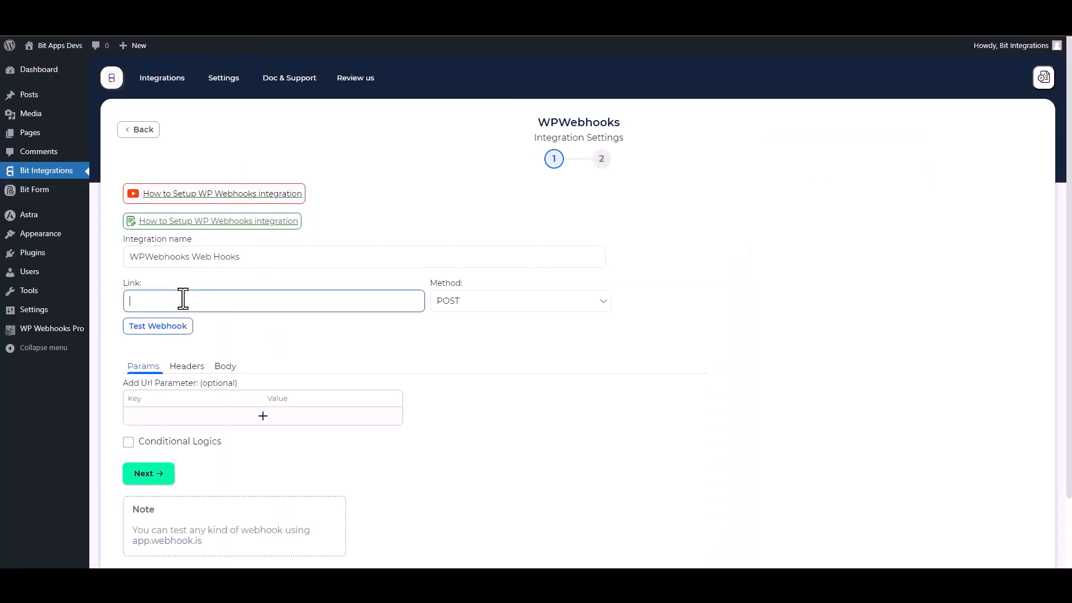
pyautogui.hotkey('ctrl', 'v')
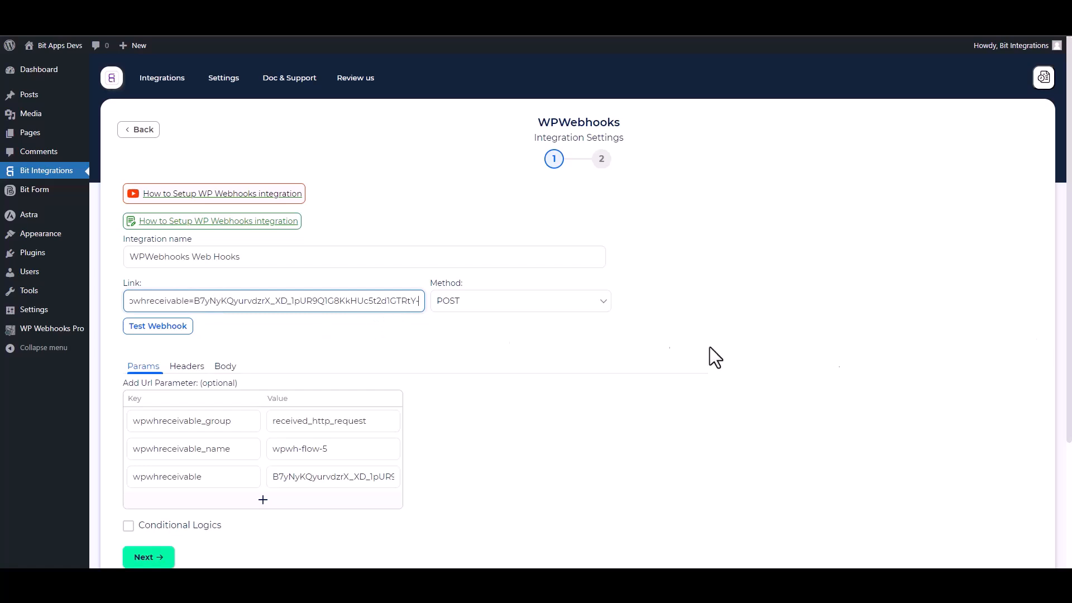
pyautogui.scroll(-1, 300, 332)
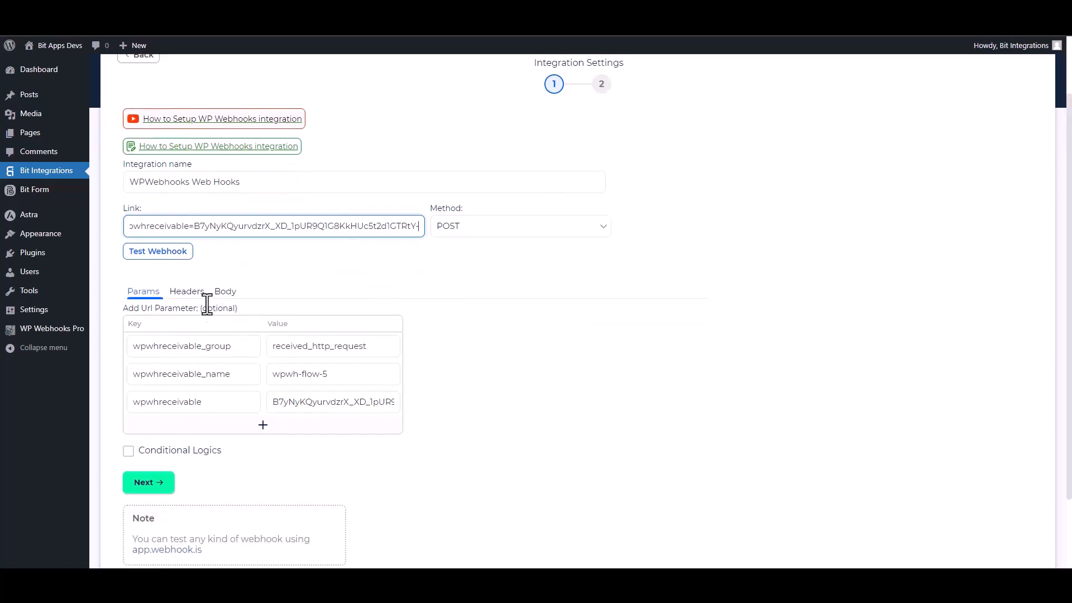
pyautogui.click(232, 297)
pyautogui.click(143, 322)
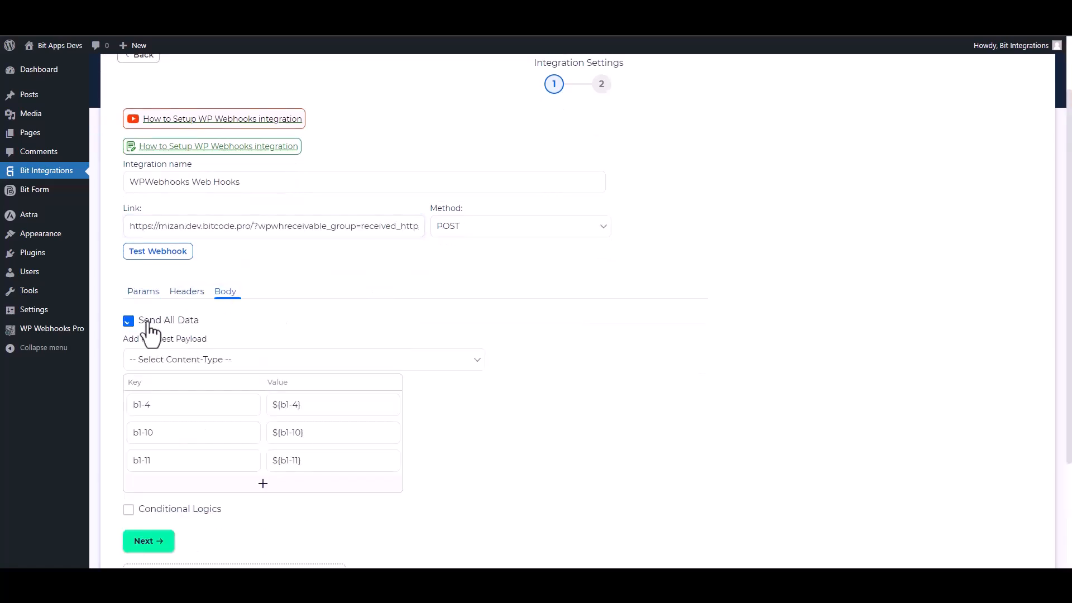
pyautogui.click(226, 361)
pyautogui.click(186, 390)
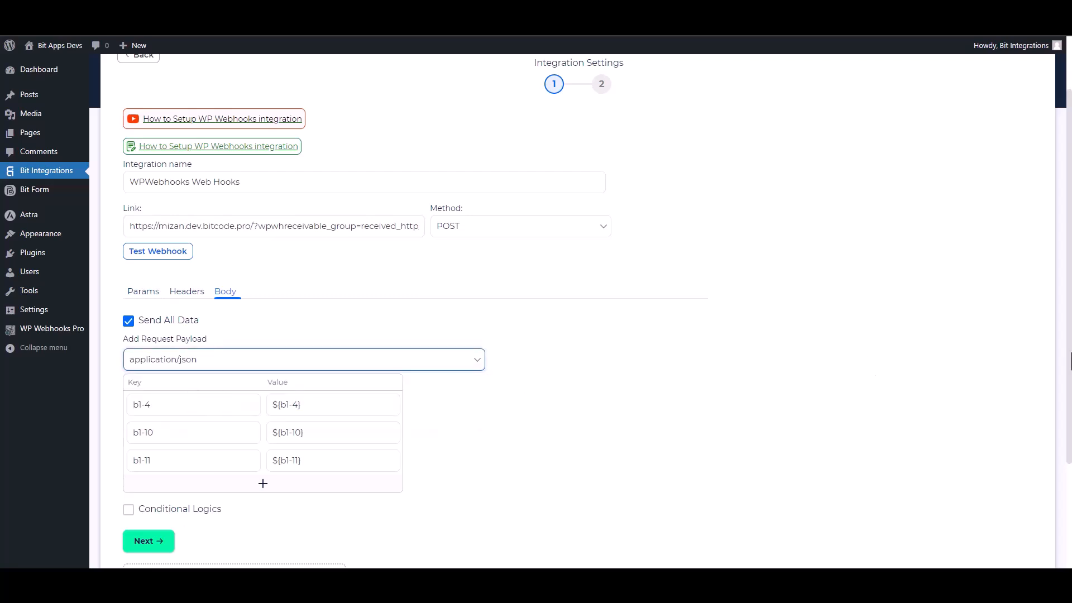
# - Test the webhook, leave conditional logic off, and finish and save the integration
pyautogui.scroll(-1, 1061, 364)
pyautogui.scroll(-1, 988, 407)
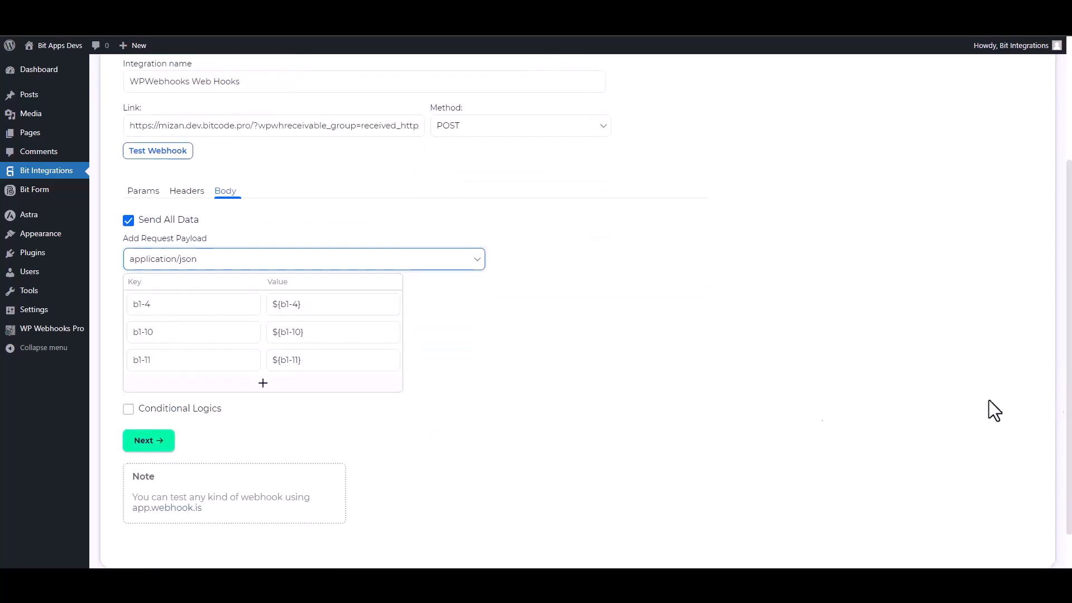
pyautogui.click(182, 166)
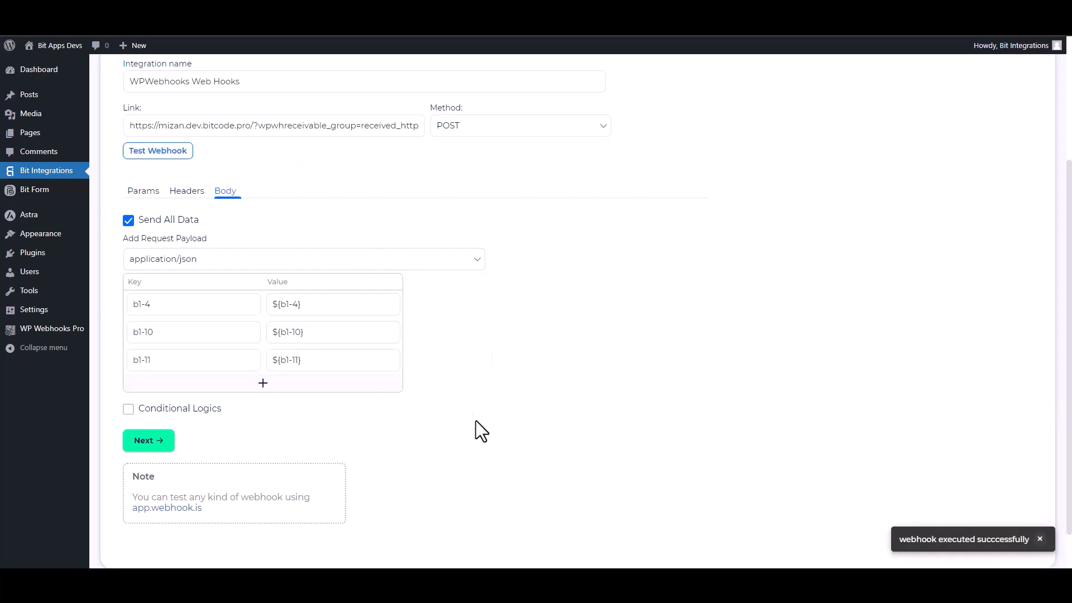
pyautogui.click(158, 411)
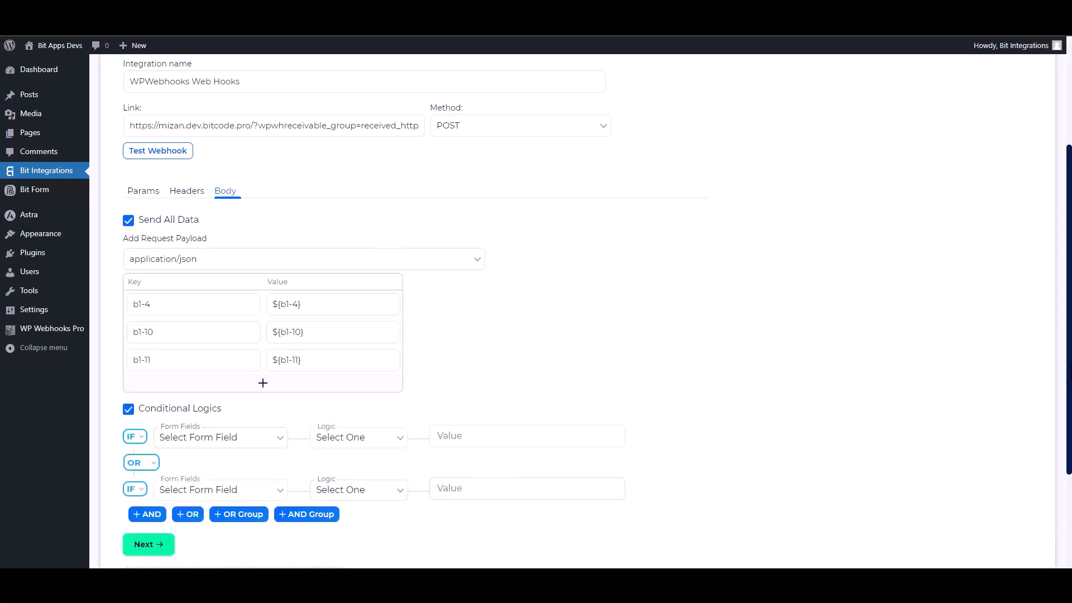
pyautogui.scroll(-2, 480, 470)
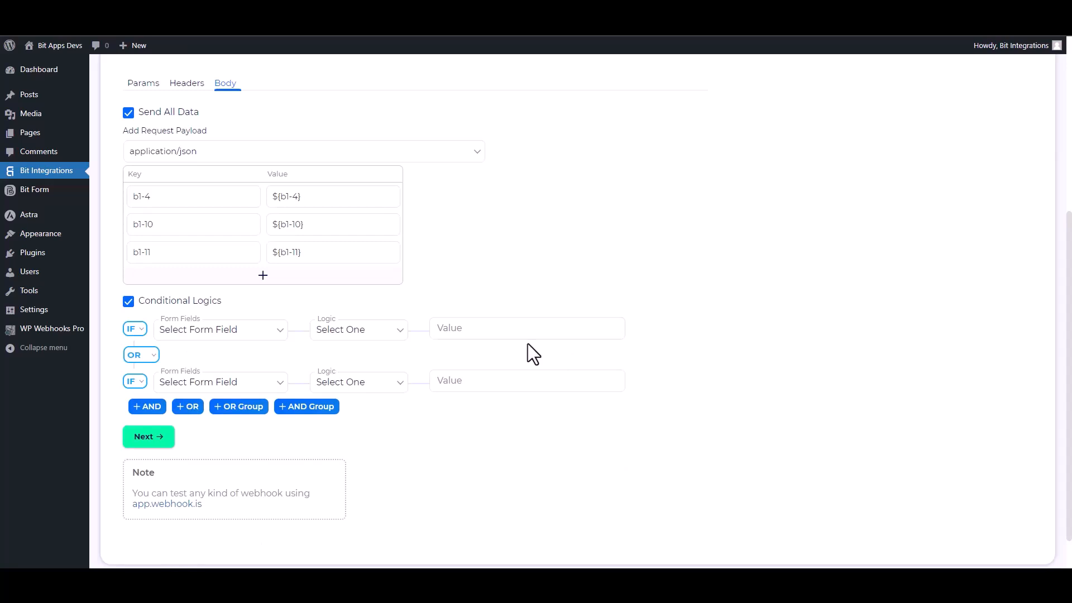
pyautogui.click(130, 302)
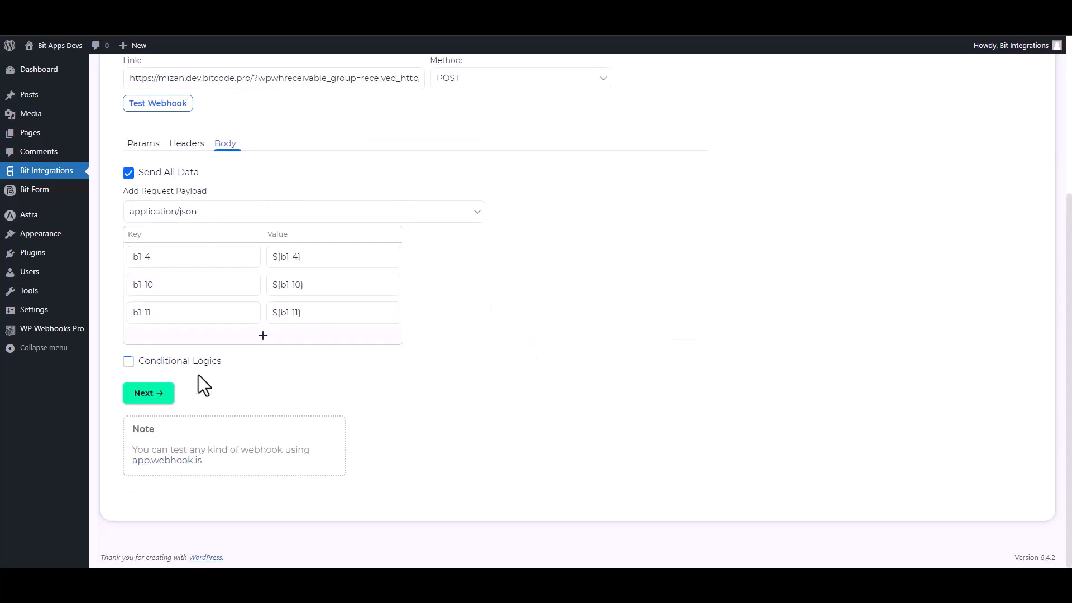
pyautogui.click(165, 391)
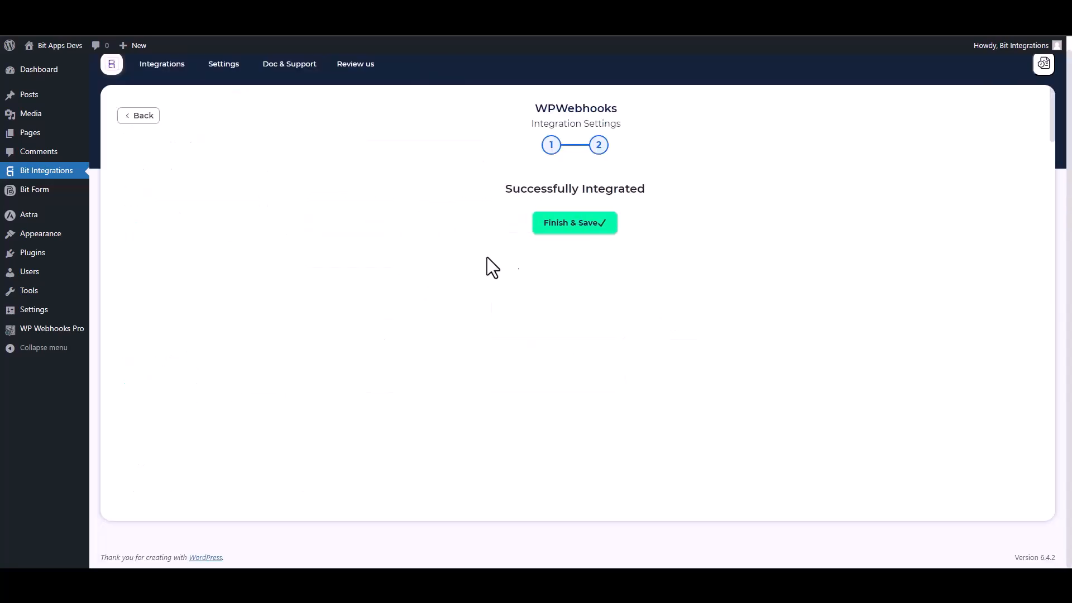
pyautogui.click(568, 226)
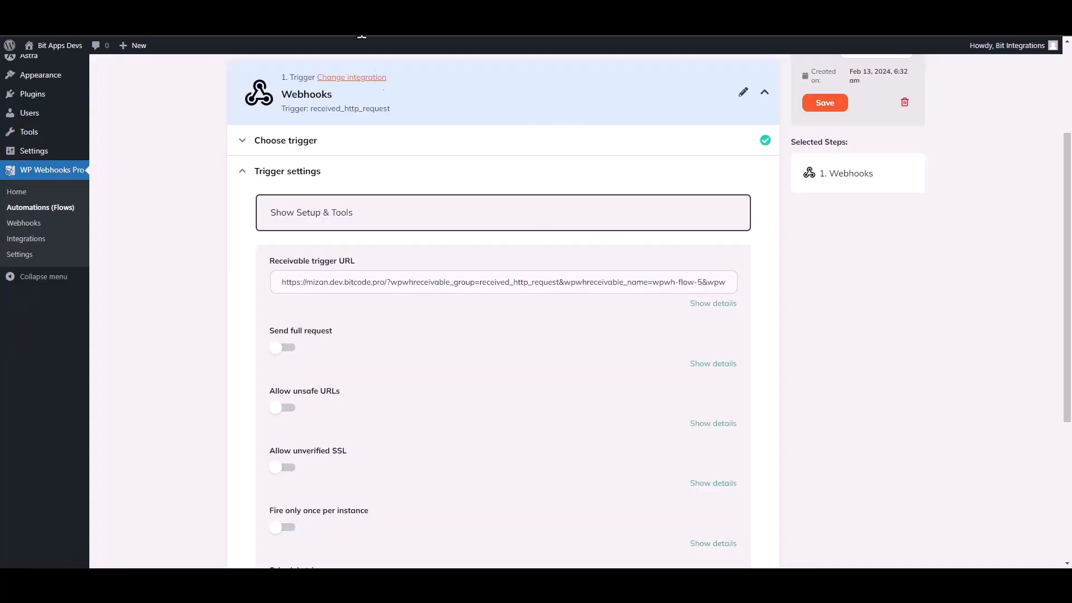
# - Test the Webhooks trigger with Log #18 data (fields b1-4, b1-10, b1-11) and finish it
pyautogui.scroll(-4, 580, 382)
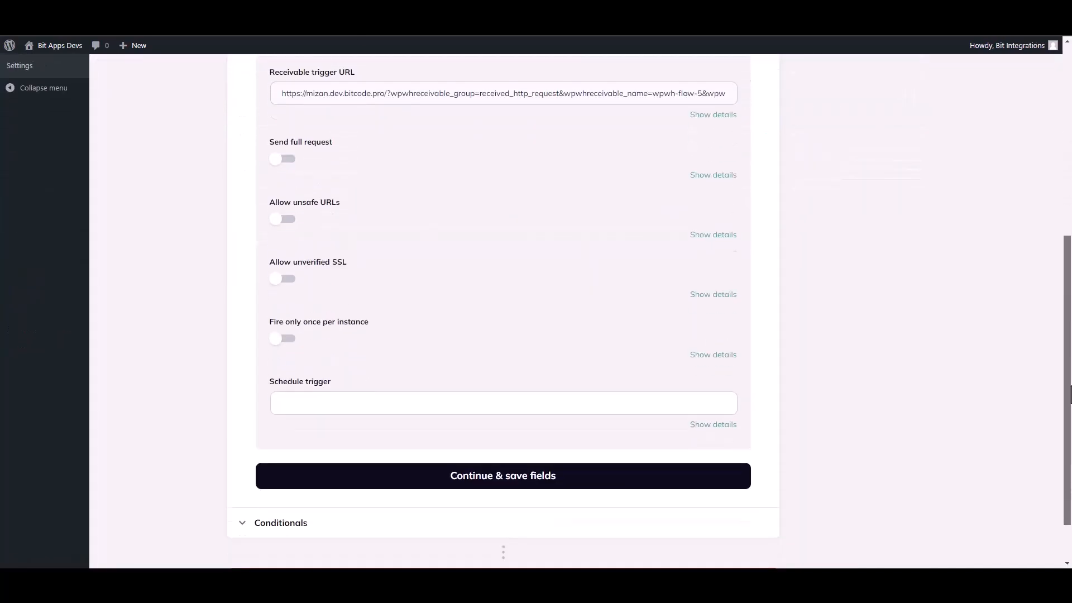
pyautogui.click(498, 472)
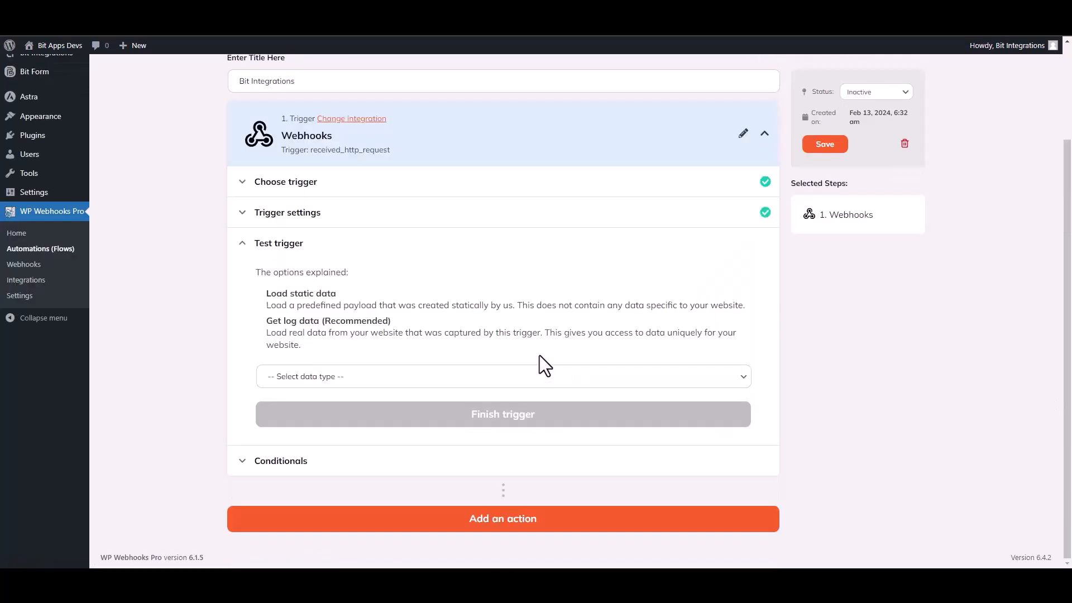
pyautogui.click(329, 377)
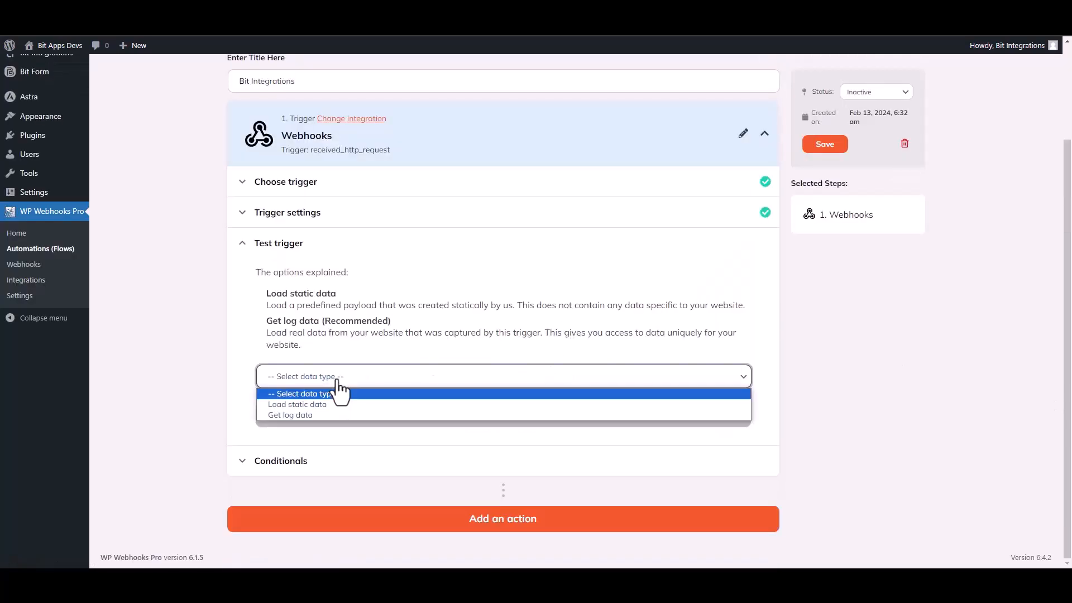
pyautogui.click(306, 418)
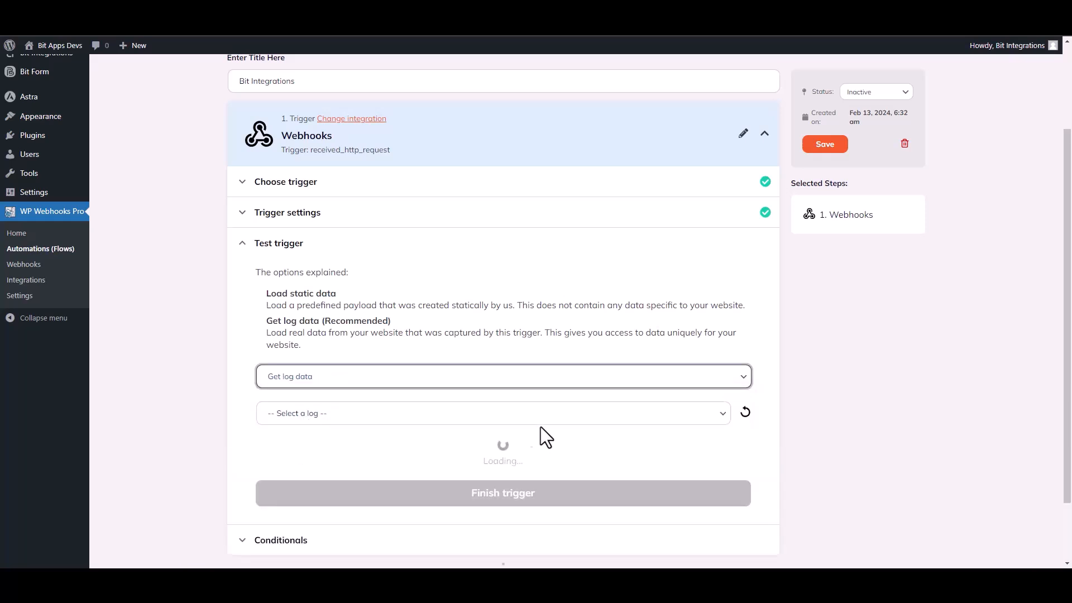
pyautogui.click(570, 421)
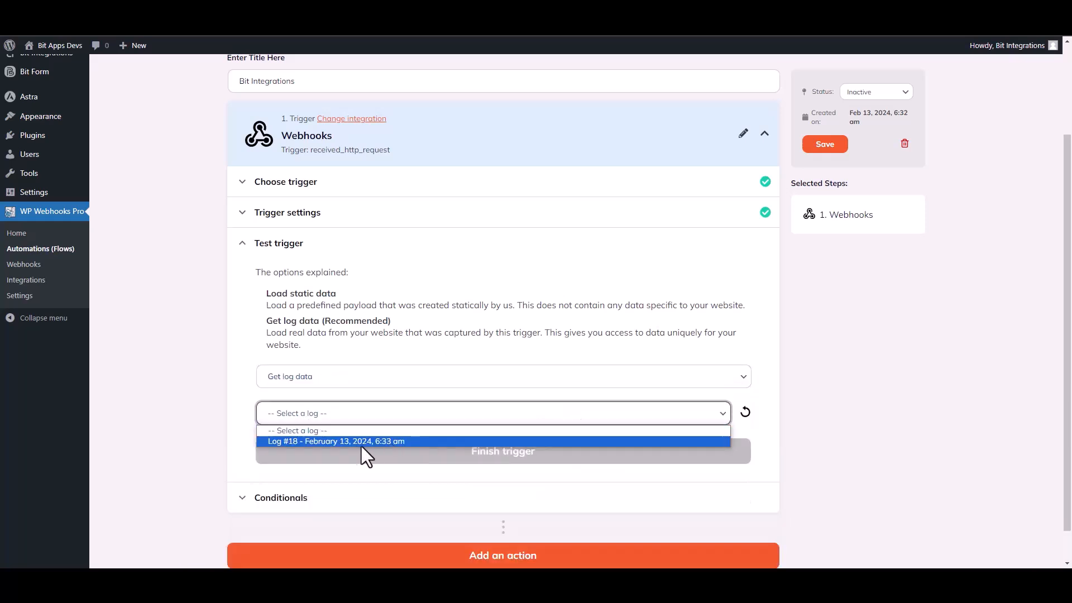
pyautogui.click(348, 441)
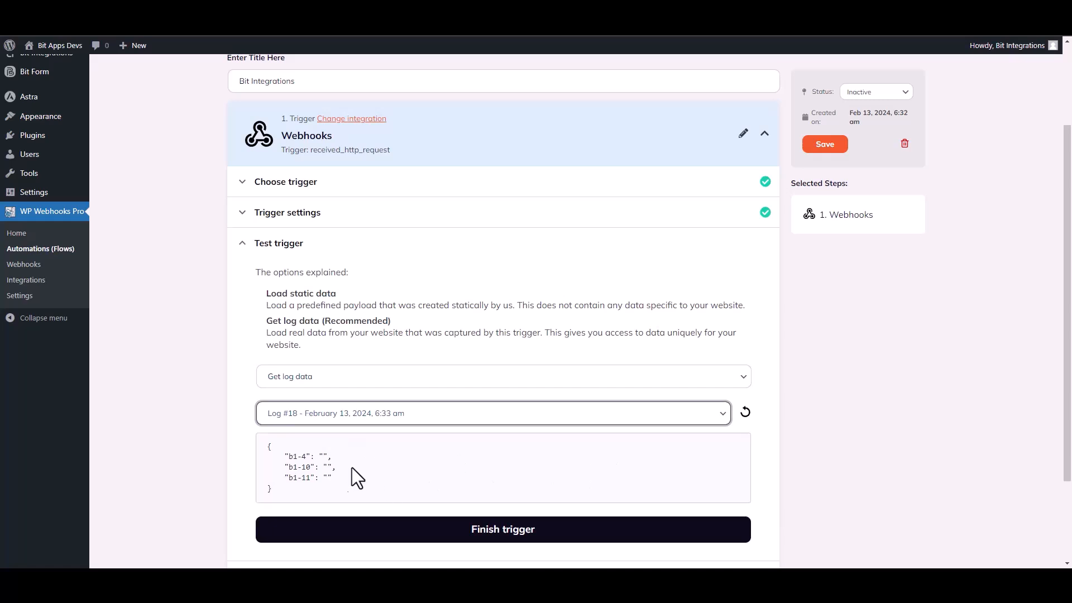
pyautogui.moveTo(334, 484); pyautogui.dragTo(269, 447)
pyautogui.click(474, 482)
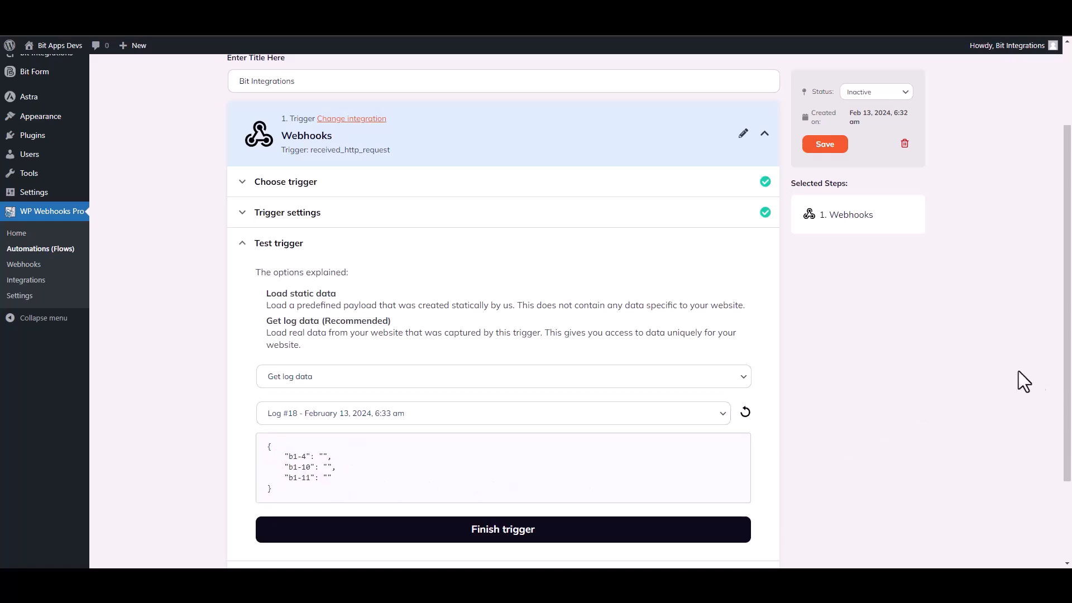
pyautogui.scroll(-2, 632, 398)
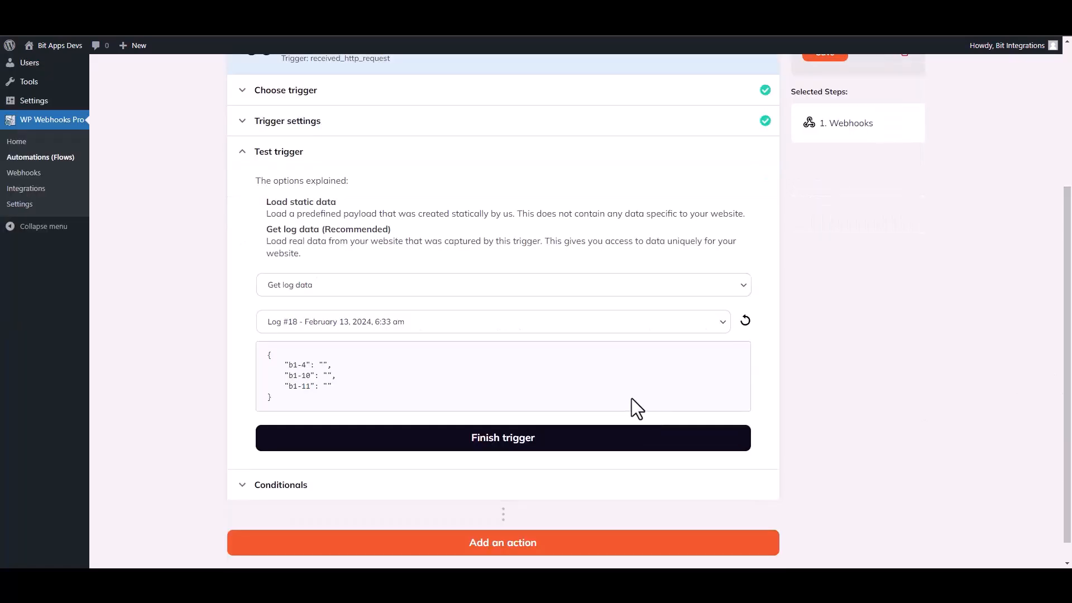
pyautogui.click(510, 442)
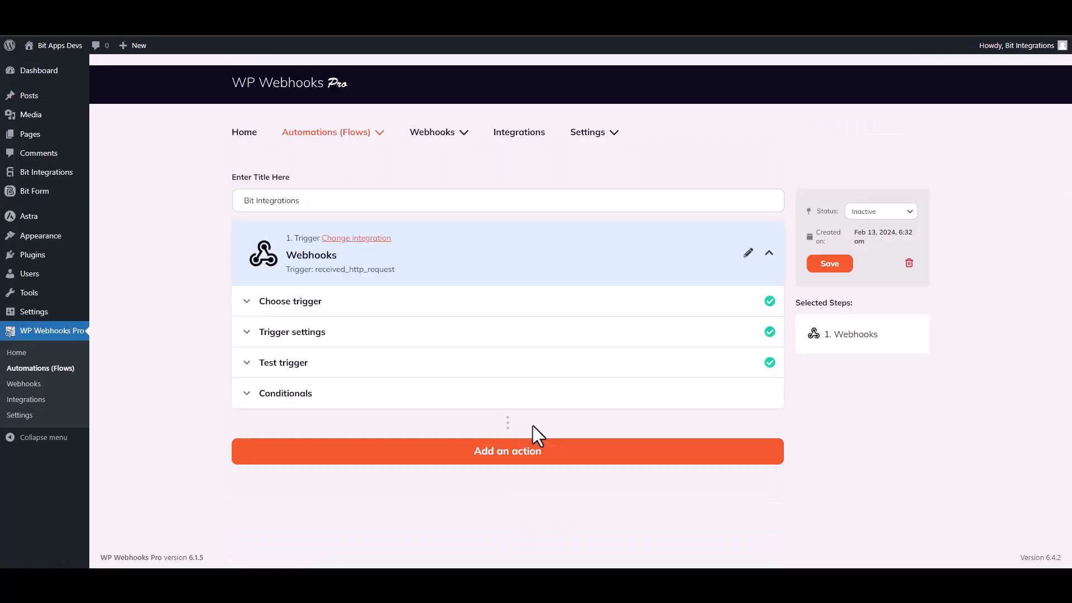
# - Add a WordPress 'Create user' action step after the trigger
pyautogui.click(509, 453)
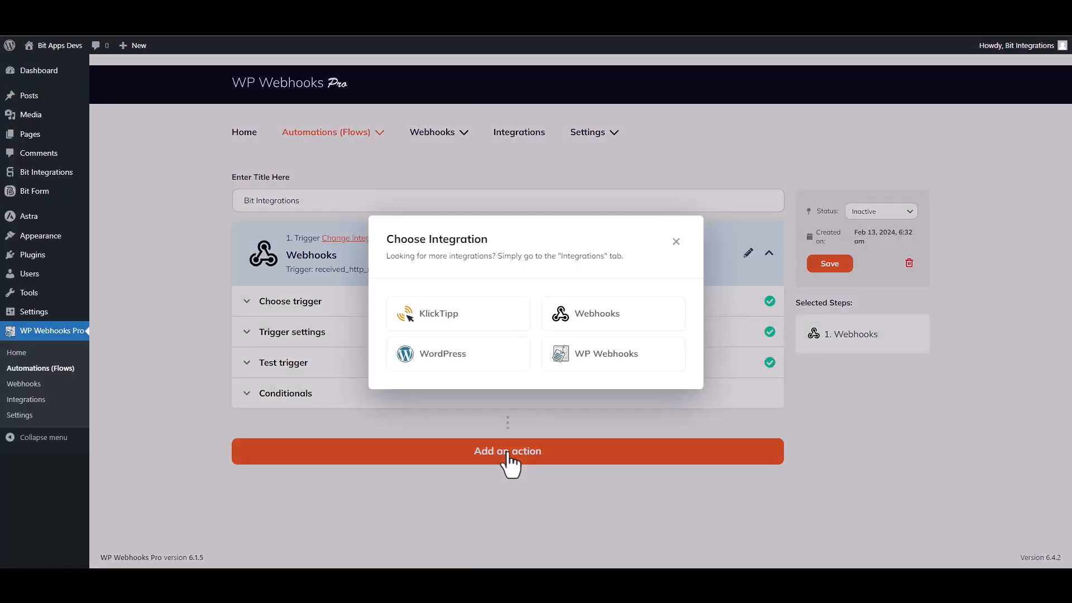
pyautogui.click(463, 360)
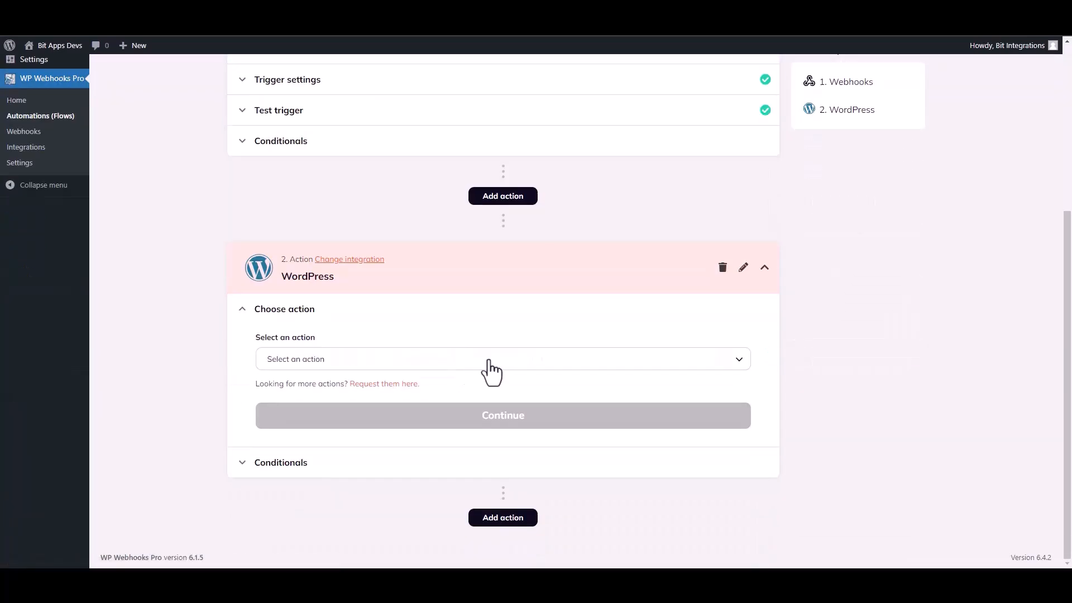
pyautogui.click(333, 368)
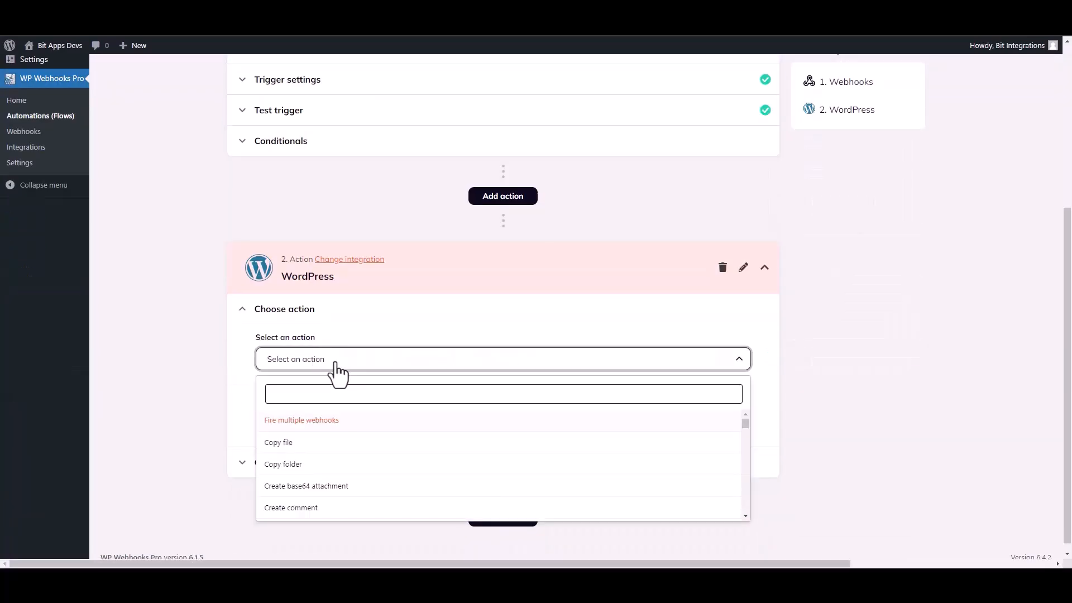
pyautogui.write('create u')
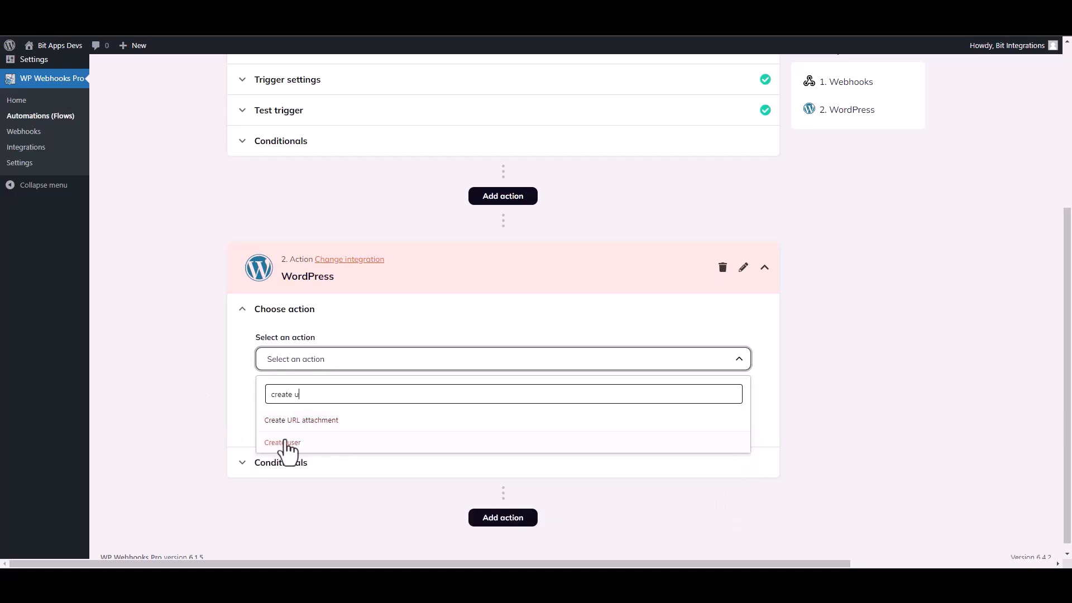
pyautogui.click(287, 443)
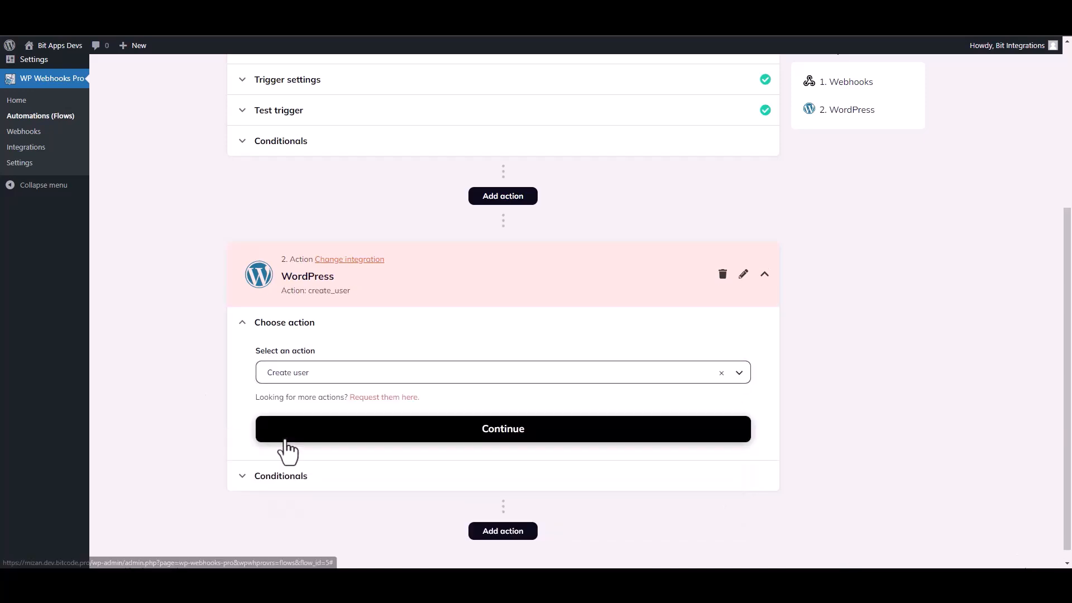
pyautogui.click(402, 429)
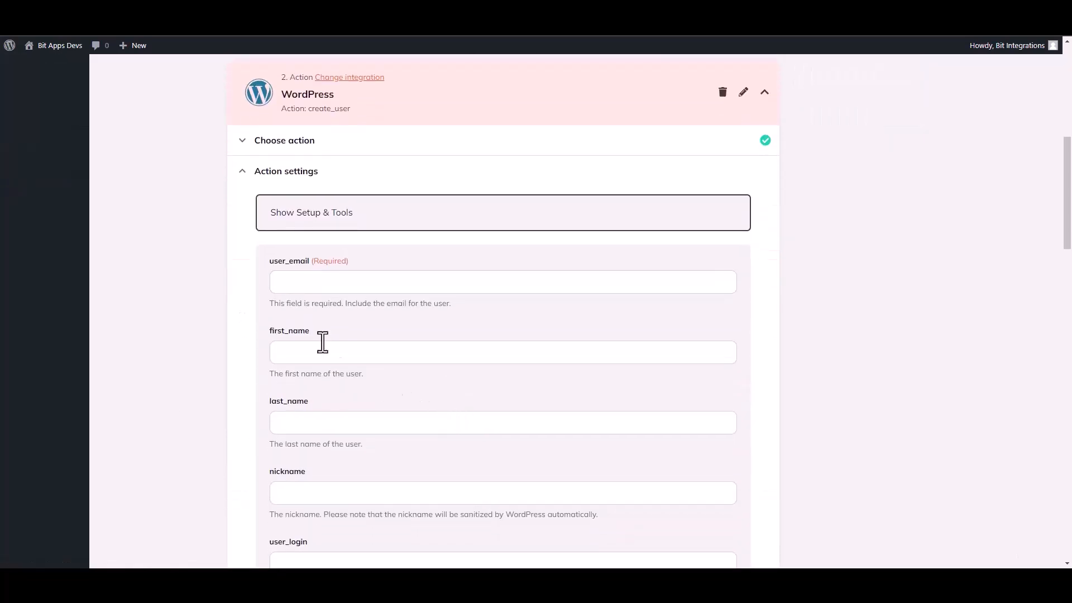
# - Map {b1-4} to user_email and {b1-10} to first_name from the Webhooks trigger tags
pyautogui.click(310, 286)
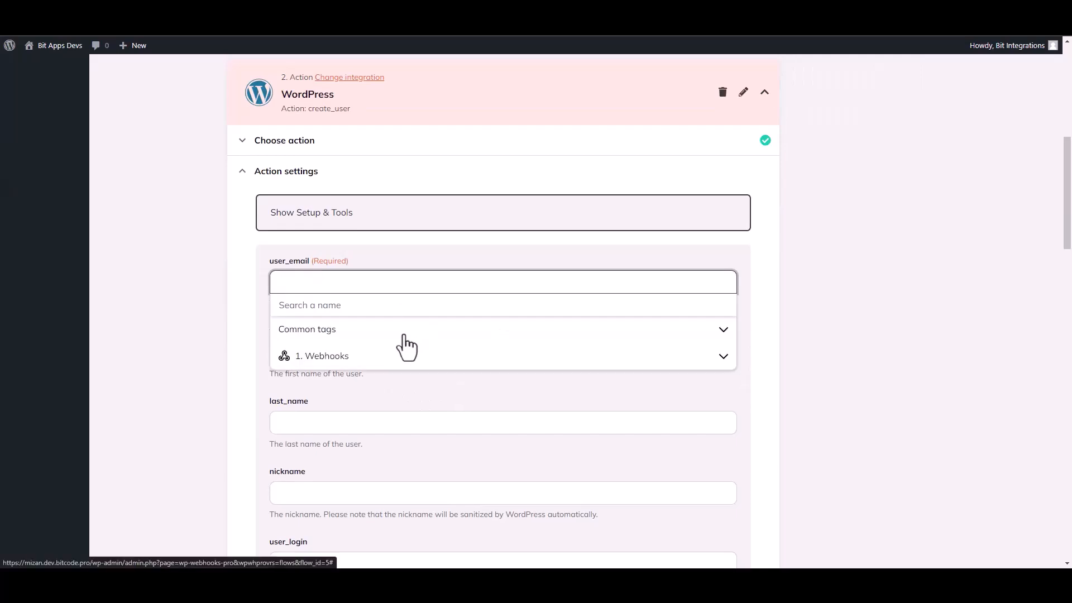
pyautogui.click(329, 359)
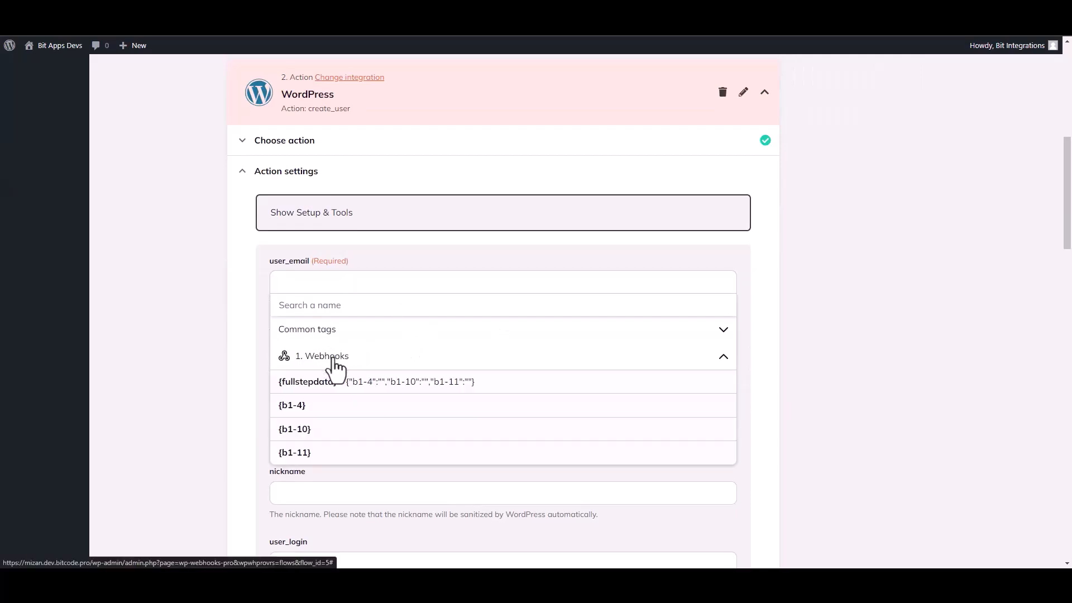
pyautogui.click(308, 412)
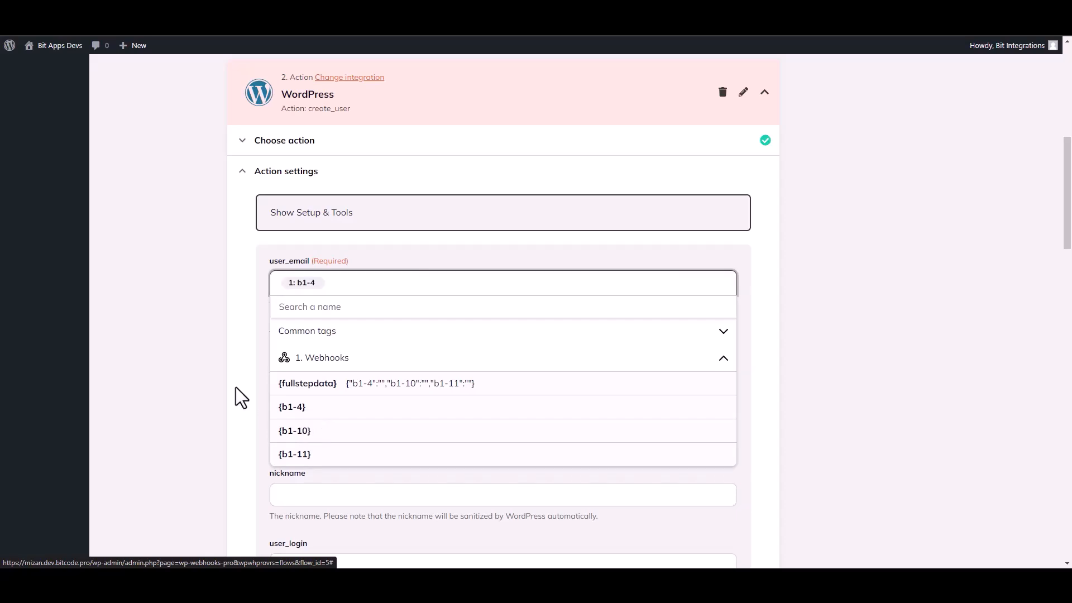
pyautogui.click(203, 375)
pyautogui.click(302, 363)
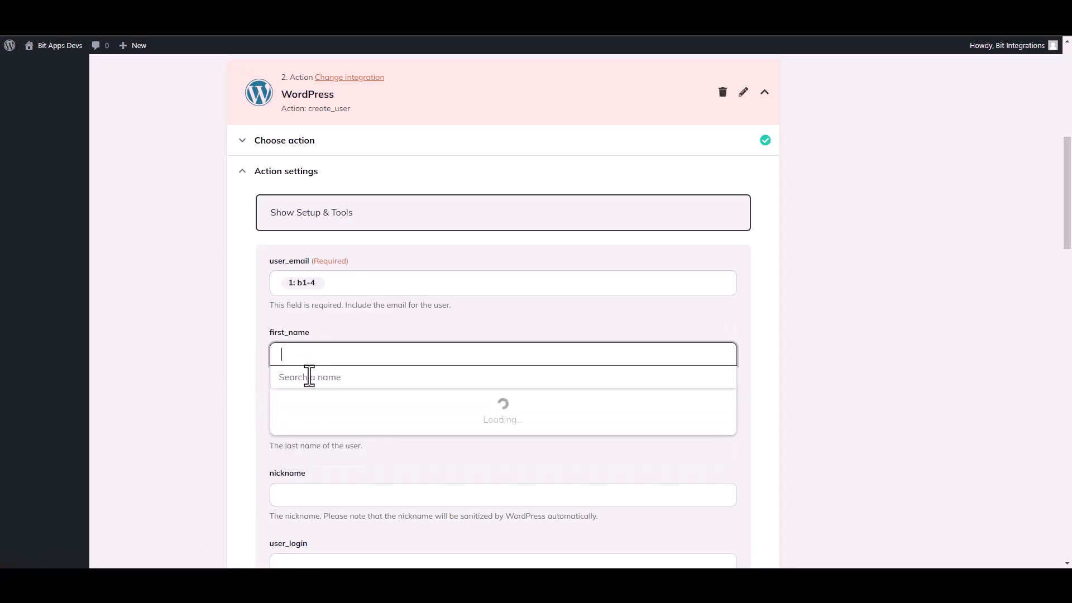
pyautogui.click(334, 429)
pyautogui.click(316, 506)
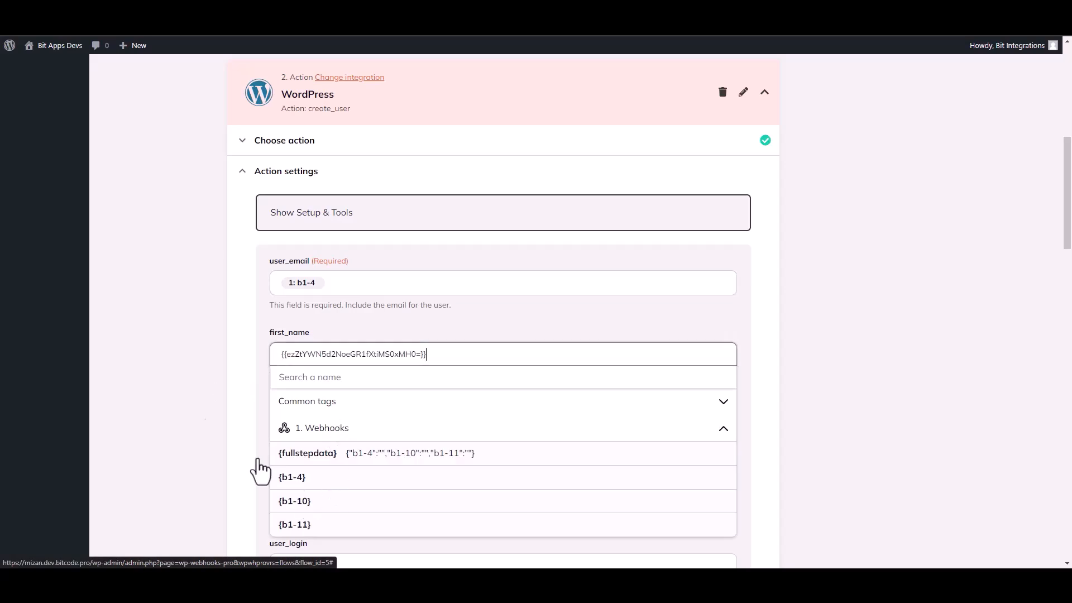
pyautogui.moveTo(1070, 235); pyautogui.dragTo(1070, 506)
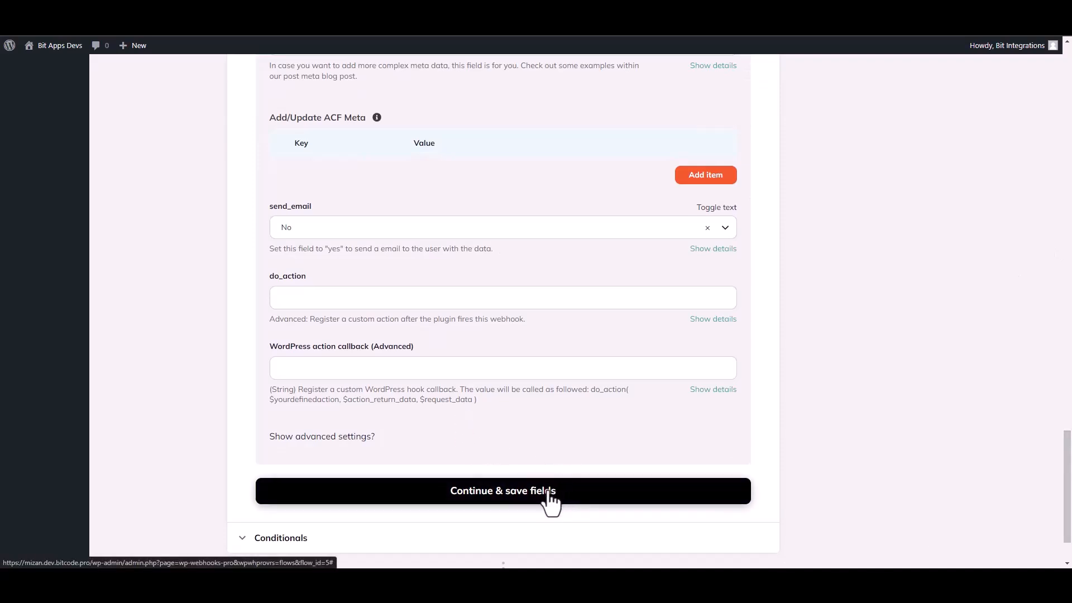
# - Save the field mappings, fire the Create user action as a live test, and finish it
pyautogui.click(550, 497)
pyautogui.click(326, 380)
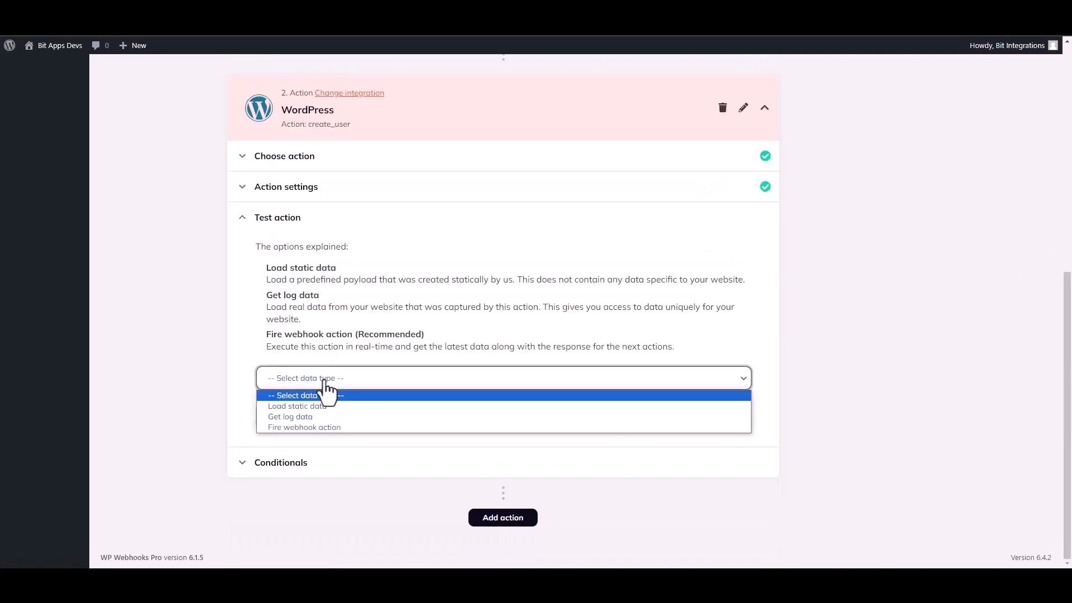
pyautogui.click(295, 427)
pyautogui.click(301, 414)
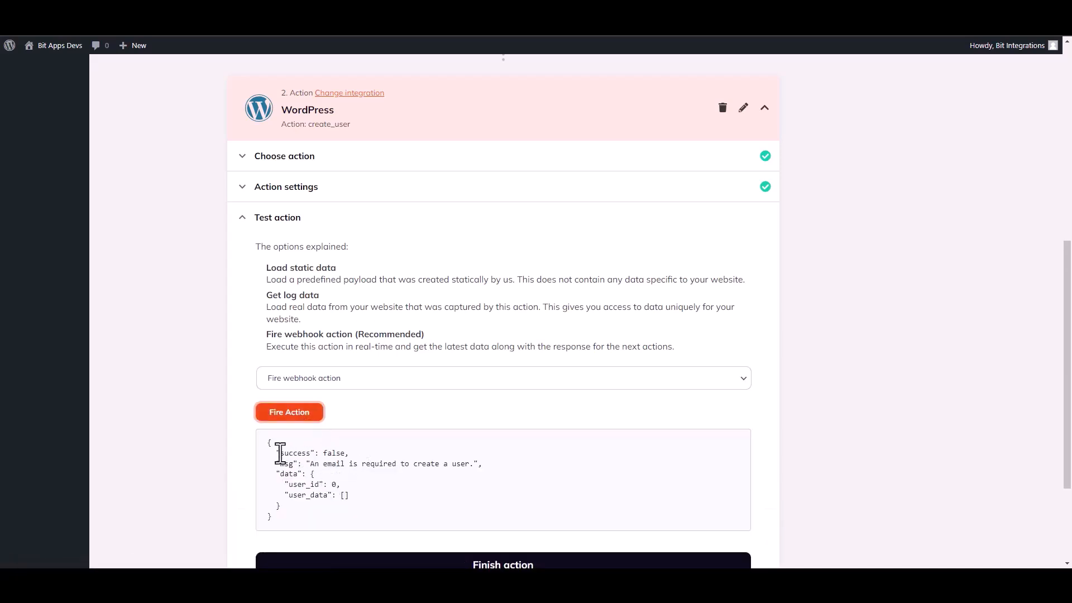
pyautogui.moveTo(280, 454); pyautogui.dragTo(311, 454)
pyautogui.click(539, 472)
pyautogui.scroll(-3, 947, 404)
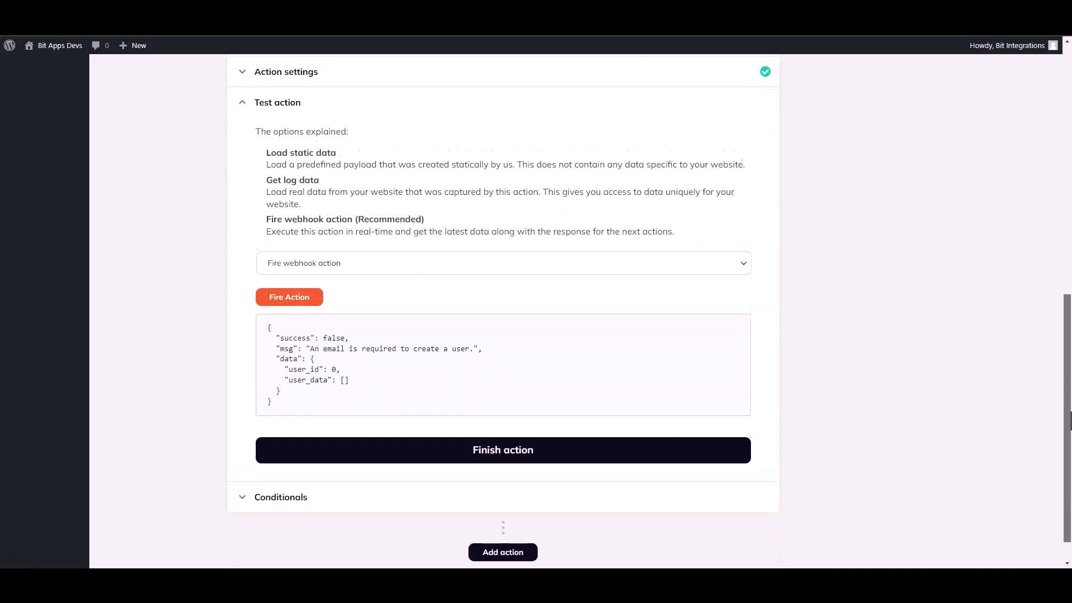
pyautogui.click(522, 430)
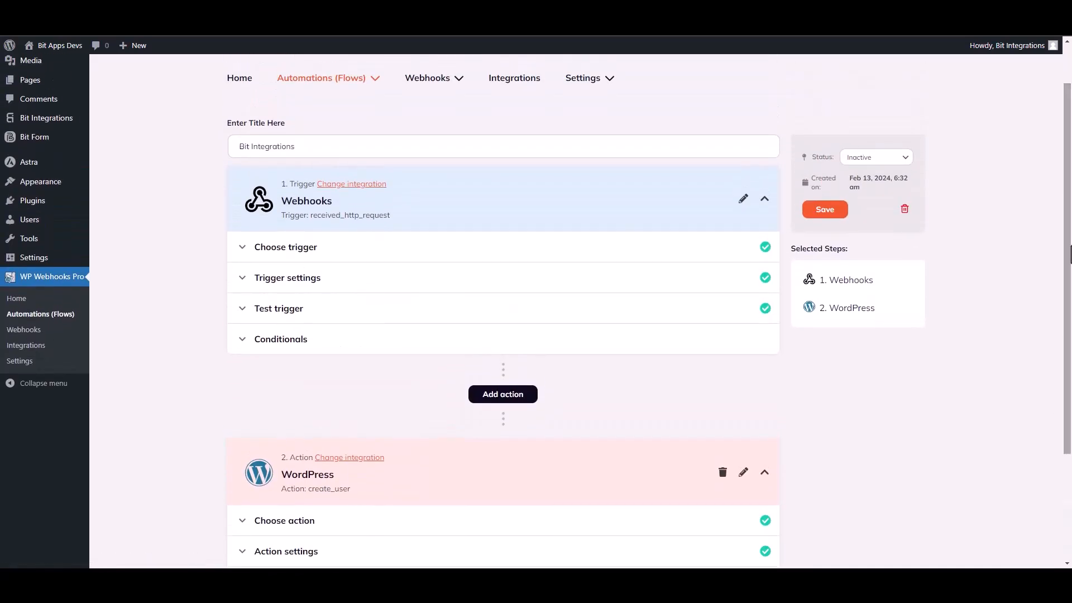
# - Switch the Bit Integrations flow status from Inactive to Active and save it
pyautogui.click(874, 159)
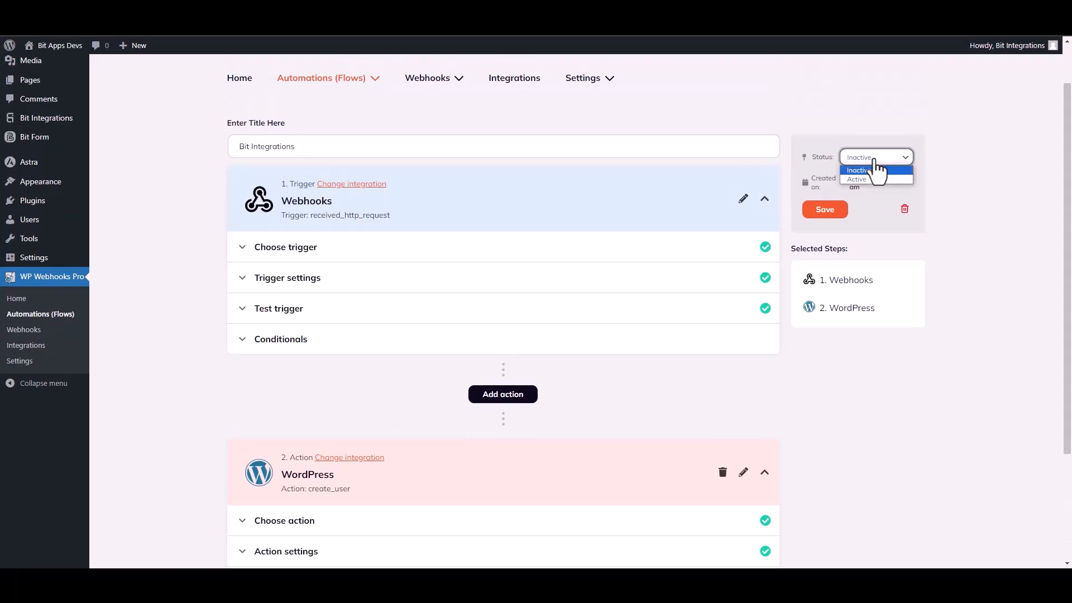
pyautogui.click(860, 179)
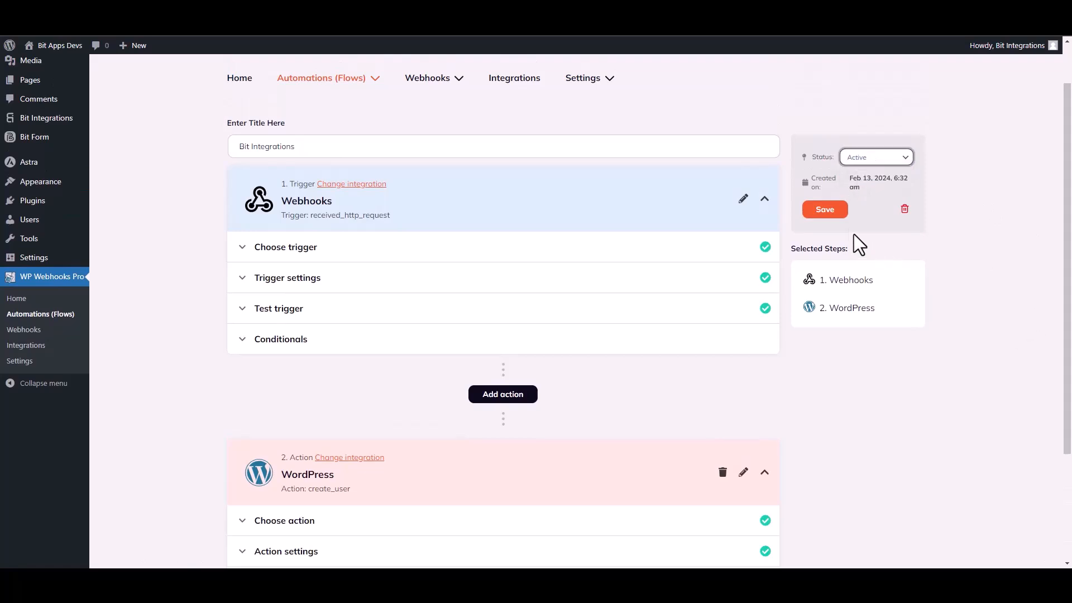
pyautogui.click(827, 212)
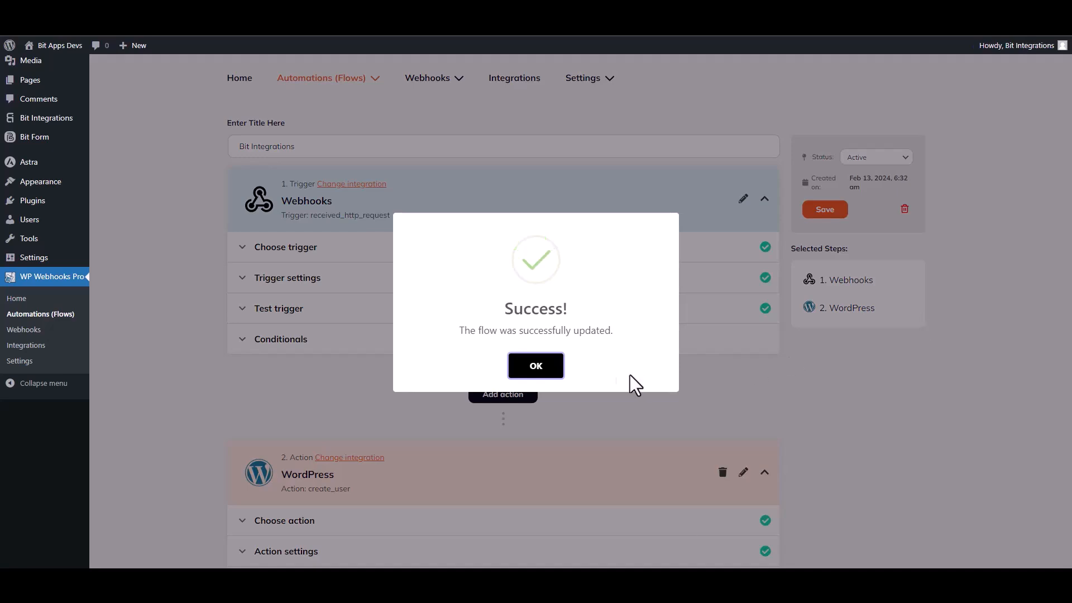
pyautogui.click(554, 368)
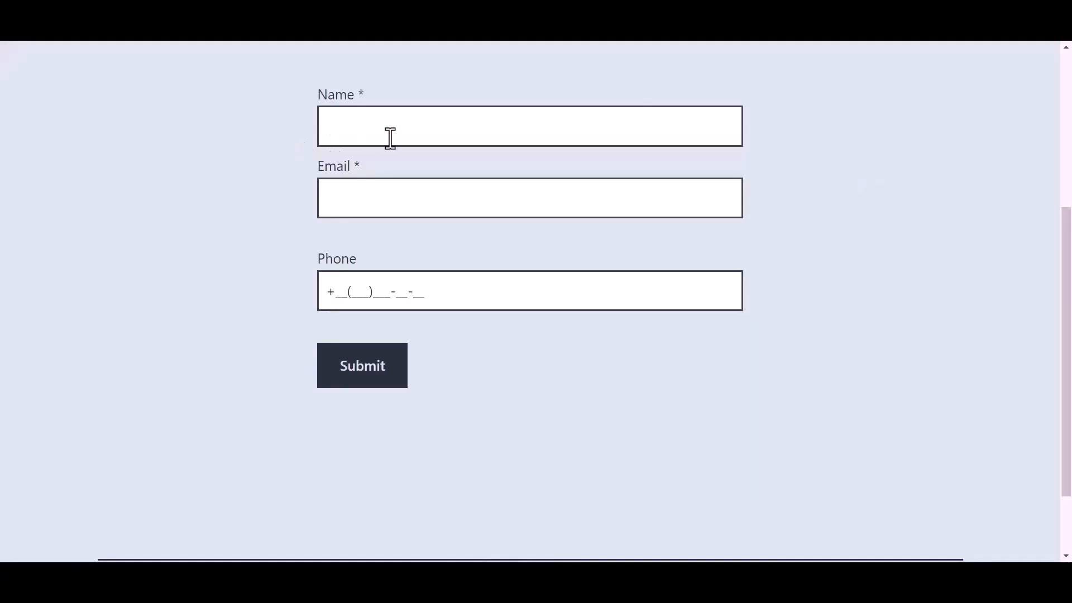
# - Submit the form with name 'Bit Integrations', a support e-mail address and a phone number
pyautogui.click(402, 128)
pyautogui.write('Bit In')
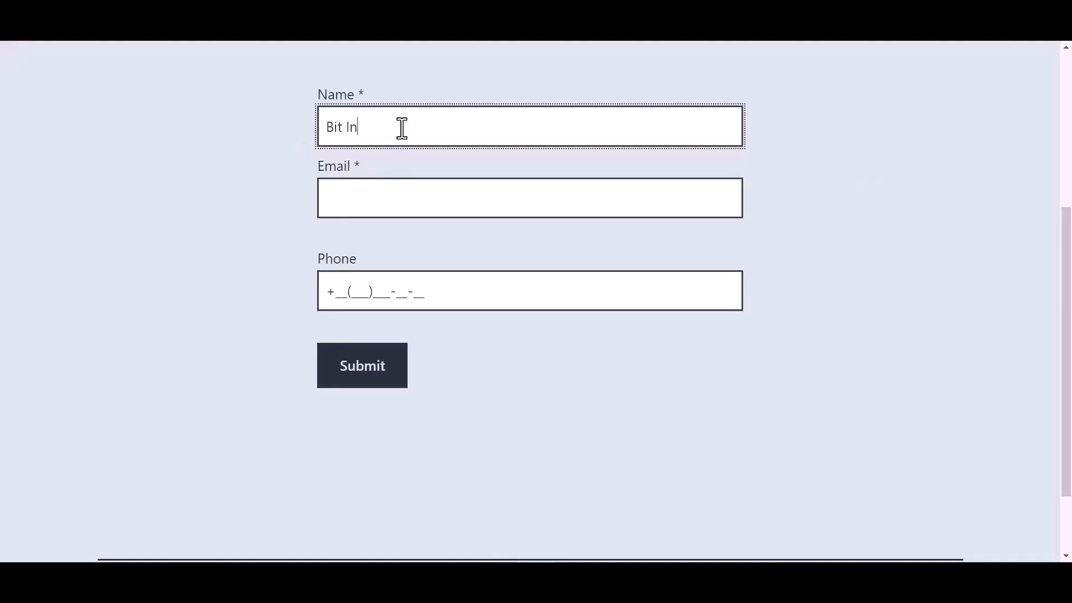
pyautogui.write('tegrations')
pyautogui.click(381, 185)
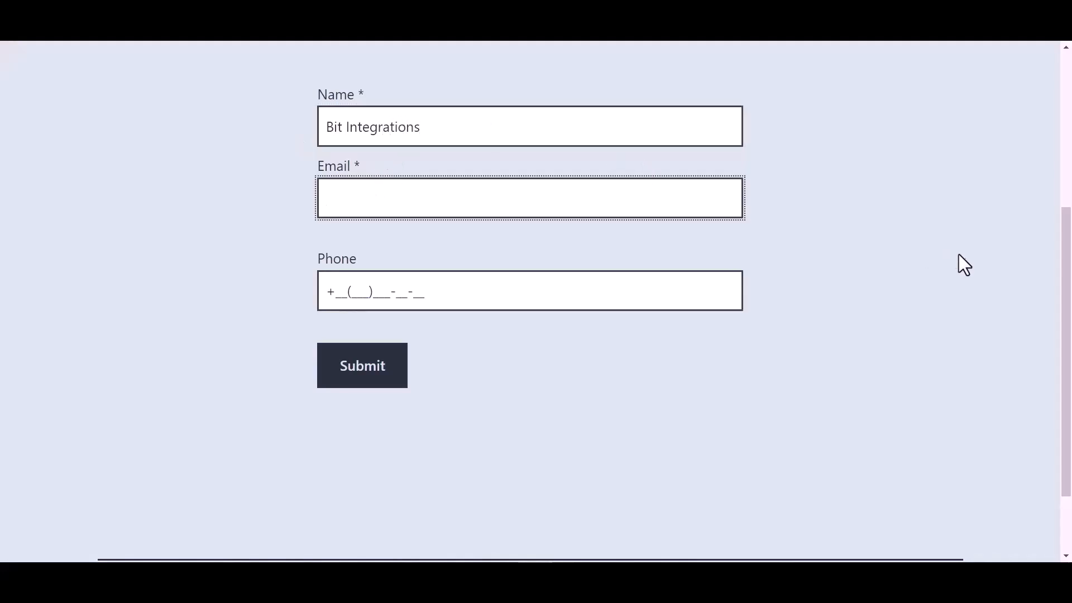
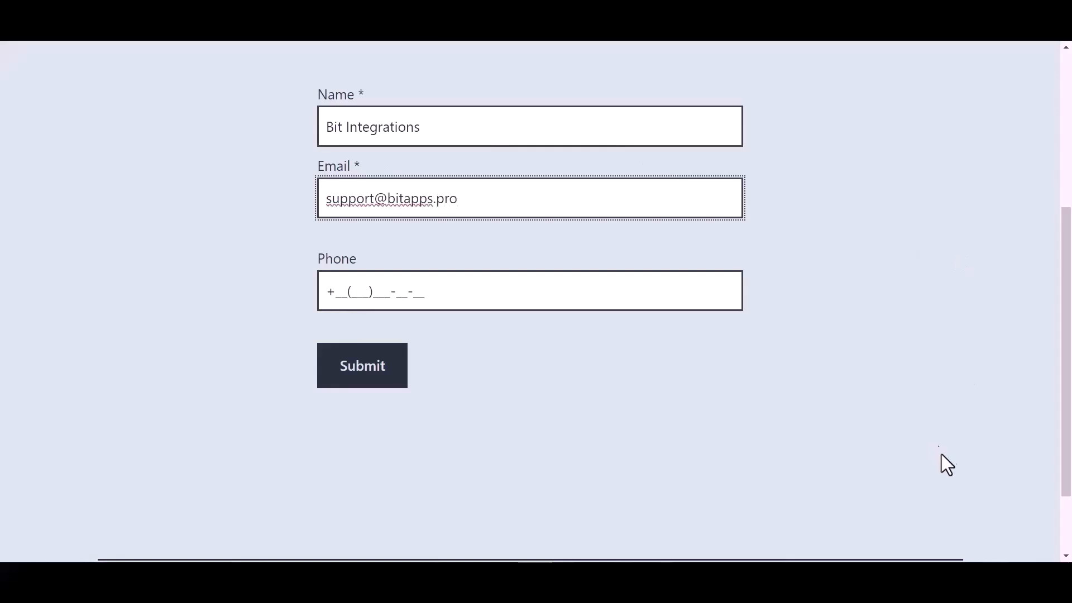
pyautogui.click(413, 291)
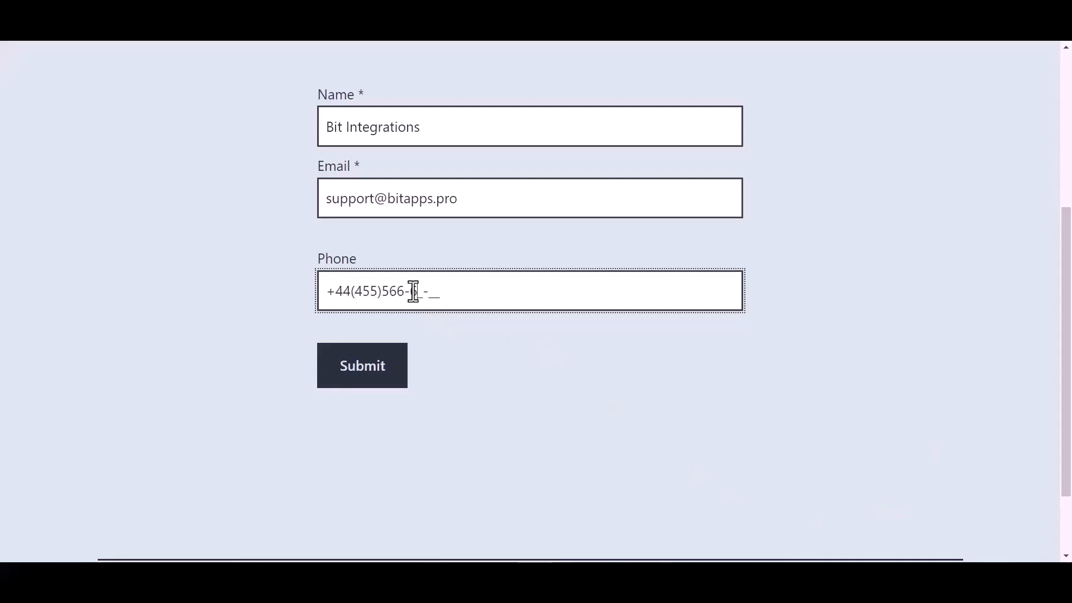
pyautogui.click(371, 382)
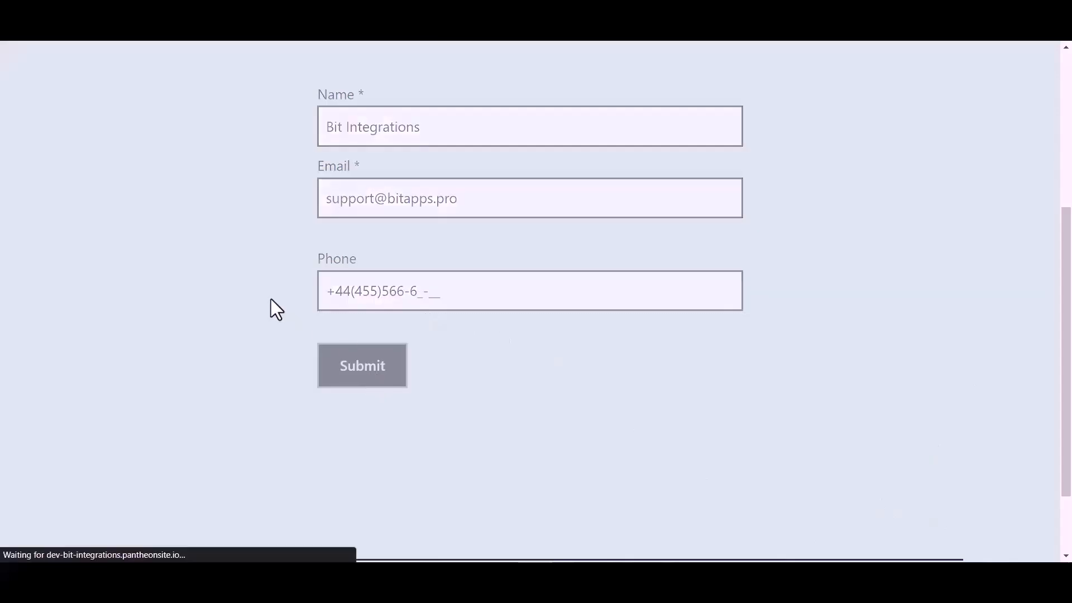